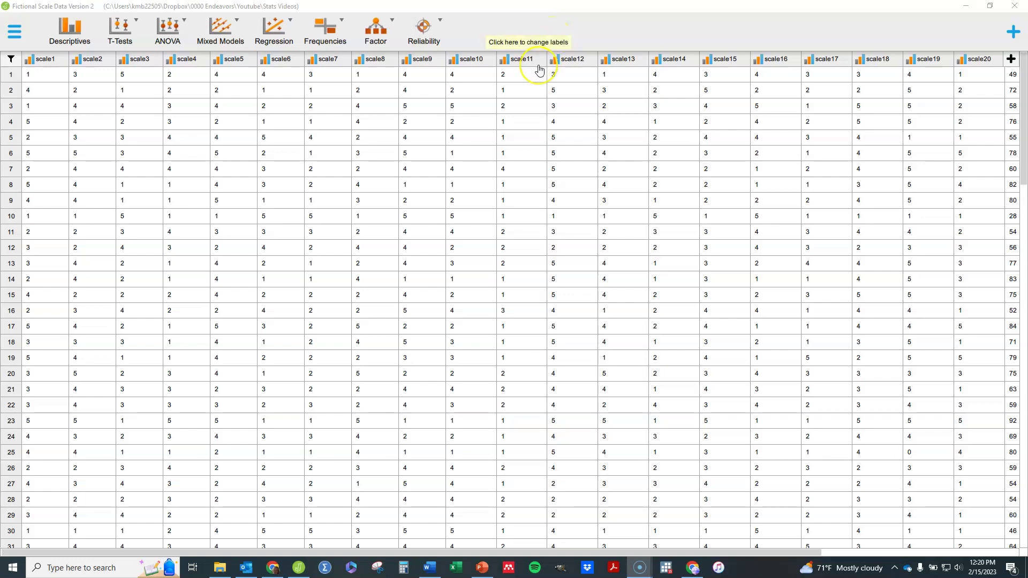
# Start a Confirmatory Factor Analysis and add a second factor to the model.
pyautogui.click(389, 25)
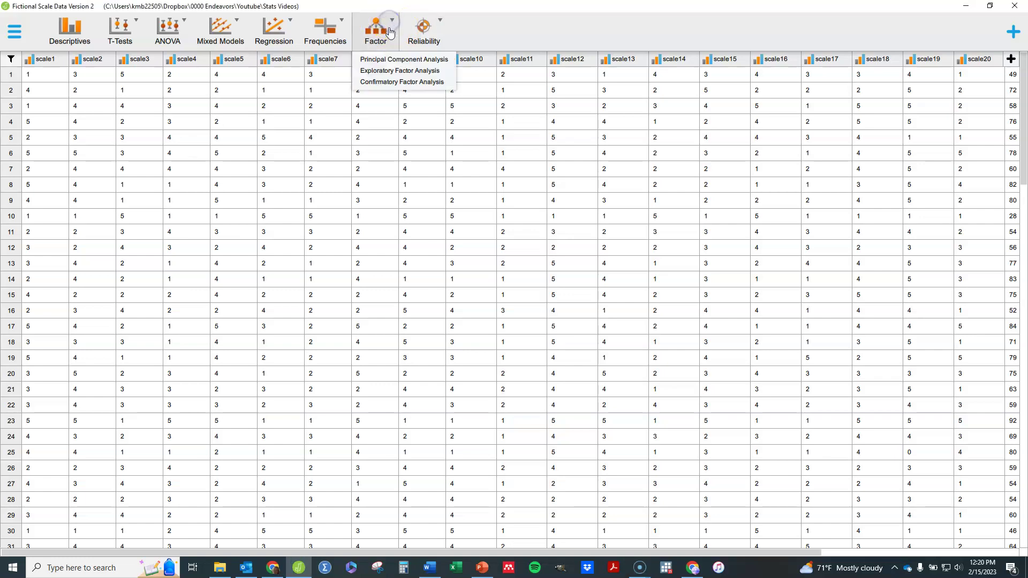
pyautogui.click(392, 83)
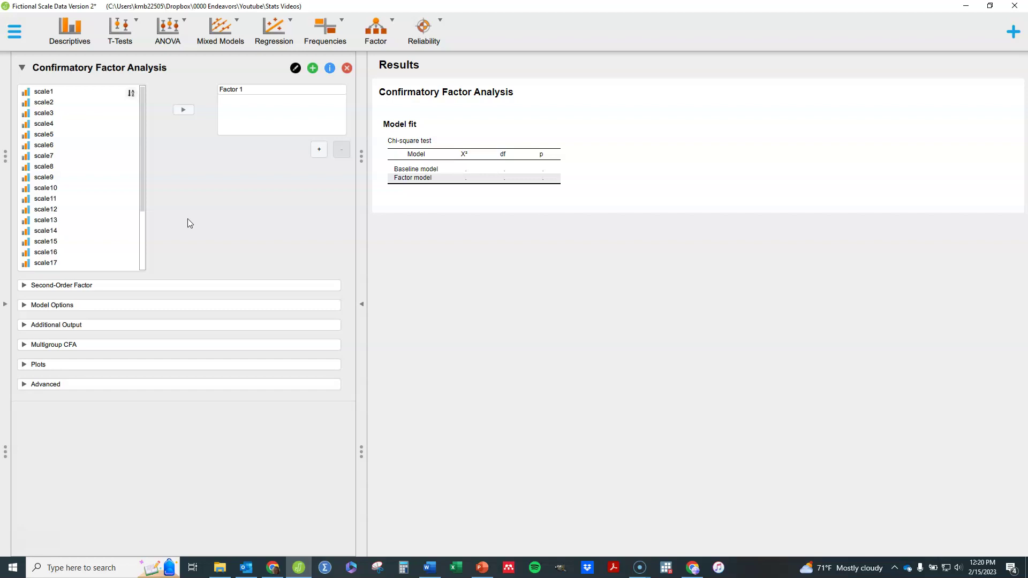
pyautogui.click(137, 261)
pyautogui.click(222, 432)
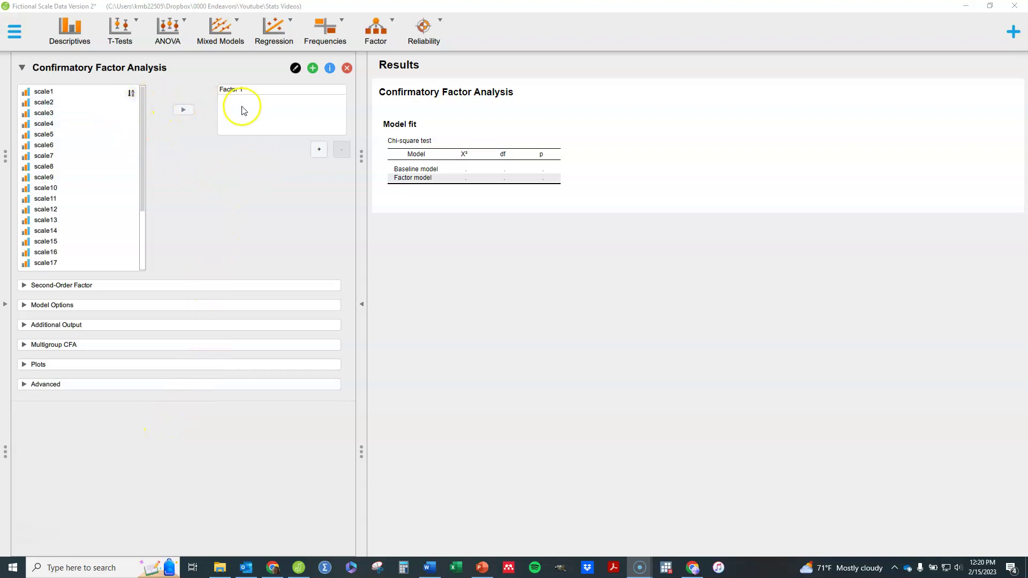
pyautogui.click(318, 150)
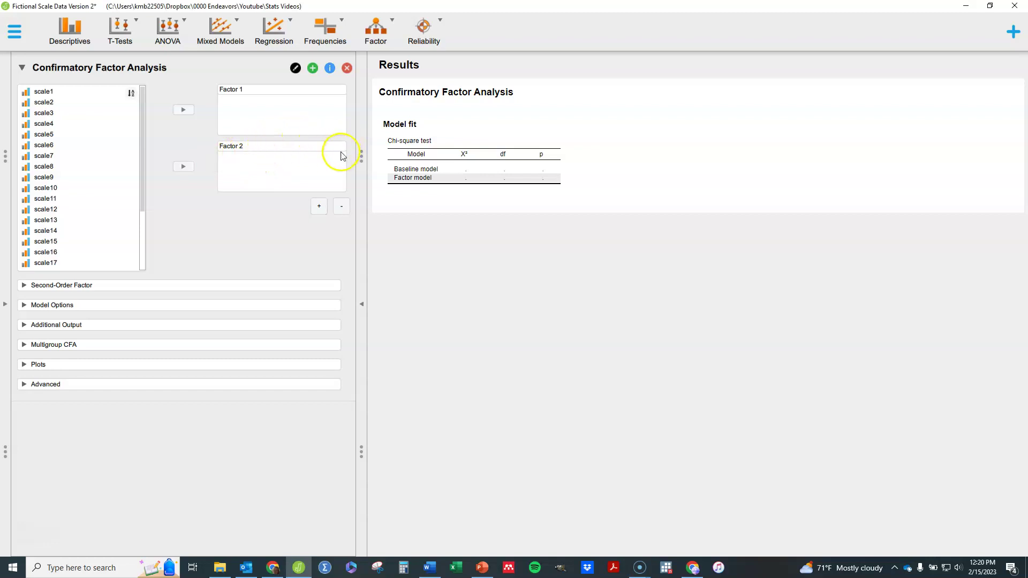
pyautogui.click(320, 208)
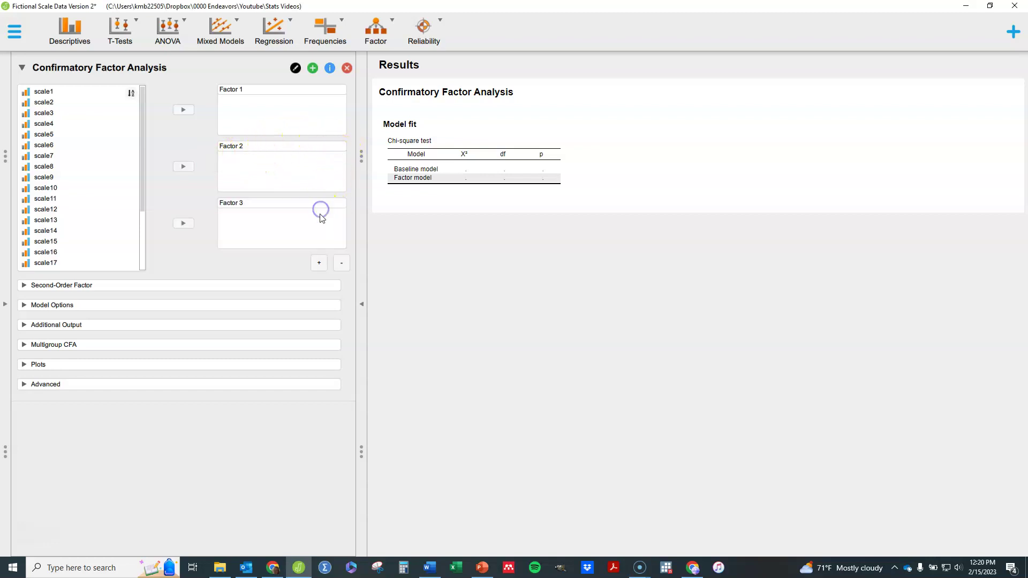
pyautogui.click(341, 264)
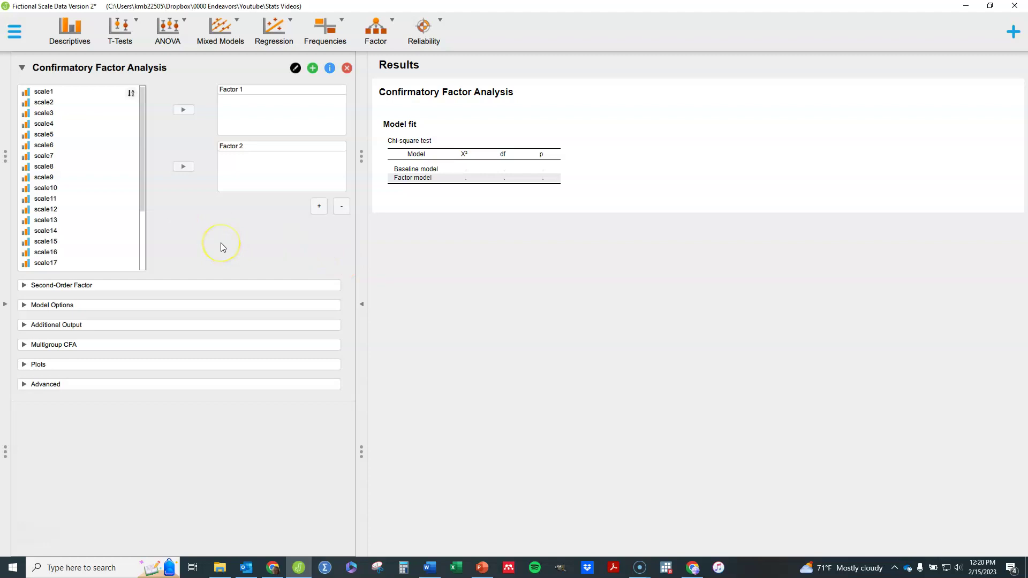
# Assign scale1, scale2, scale5, scale8, scale9, scale10, scale12, scale13, scale15, scale18 and scale20 to Factor 1.
pyautogui.click(76, 93)
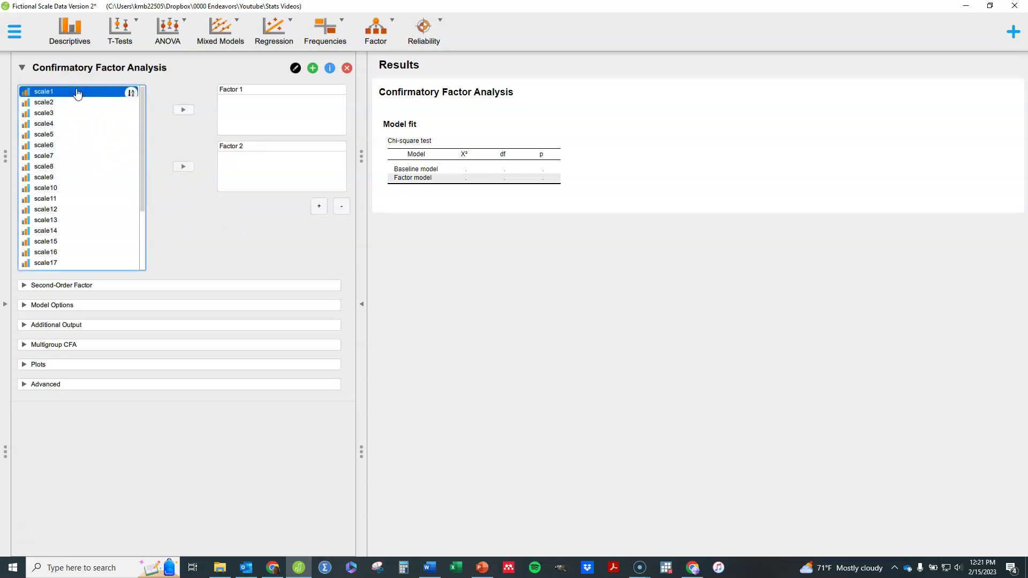
pyautogui.keyDown('shift'); pyautogui.click(75, 104); pyautogui.keyUp('shift')
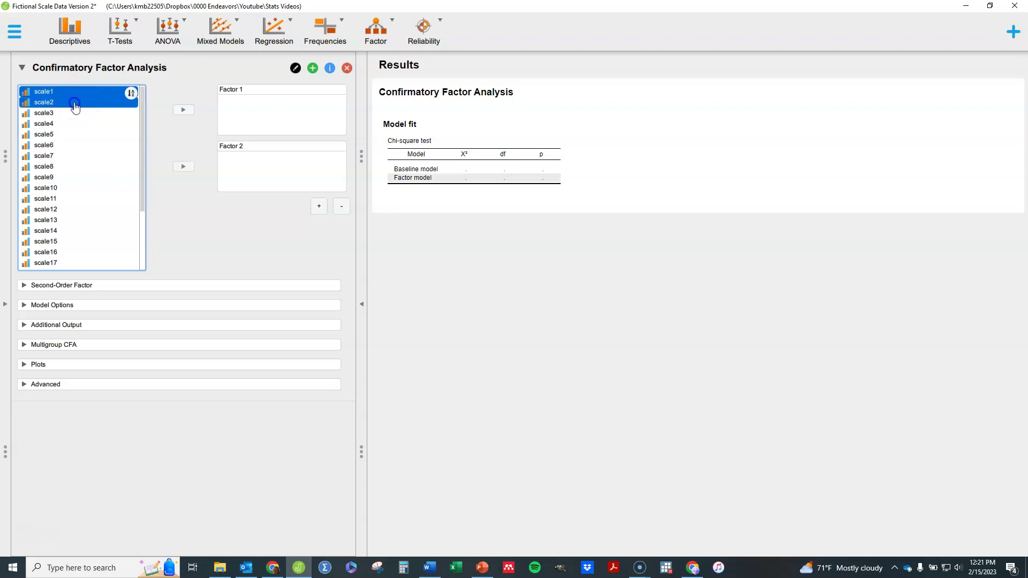
pyautogui.moveTo(74, 106); pyautogui.dragTo(72, 138)
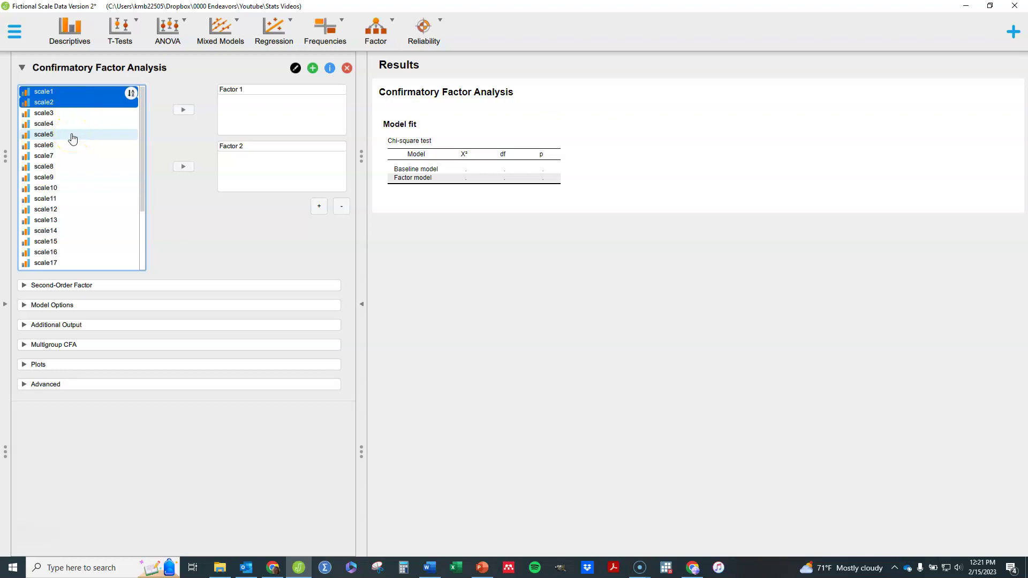
pyautogui.keyDown('ctrl'); pyautogui.click(73, 139); pyautogui.keyUp('ctrl')
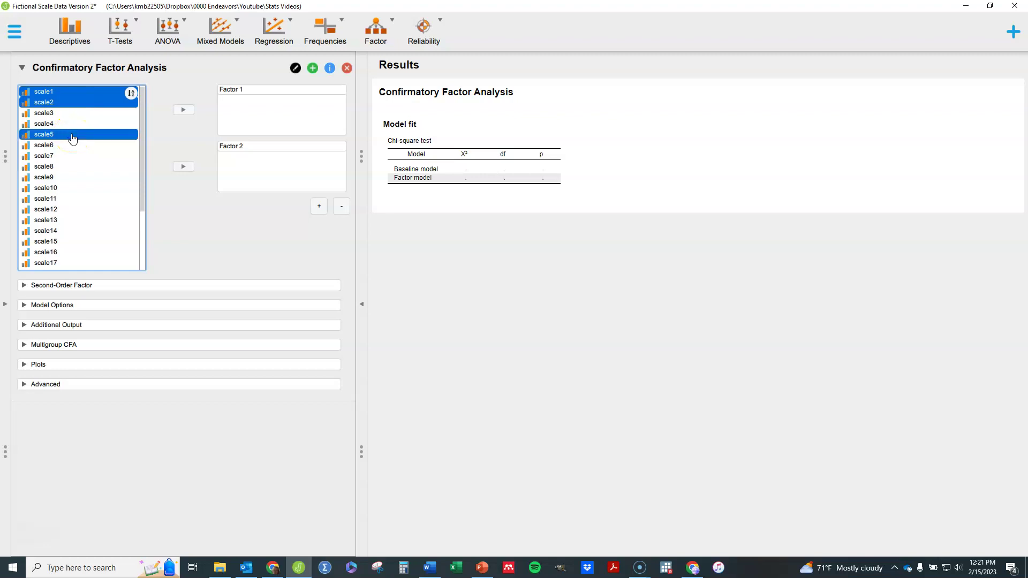
pyautogui.keyDown('ctrl'); pyautogui.click(65, 168); pyautogui.keyUp('ctrl')
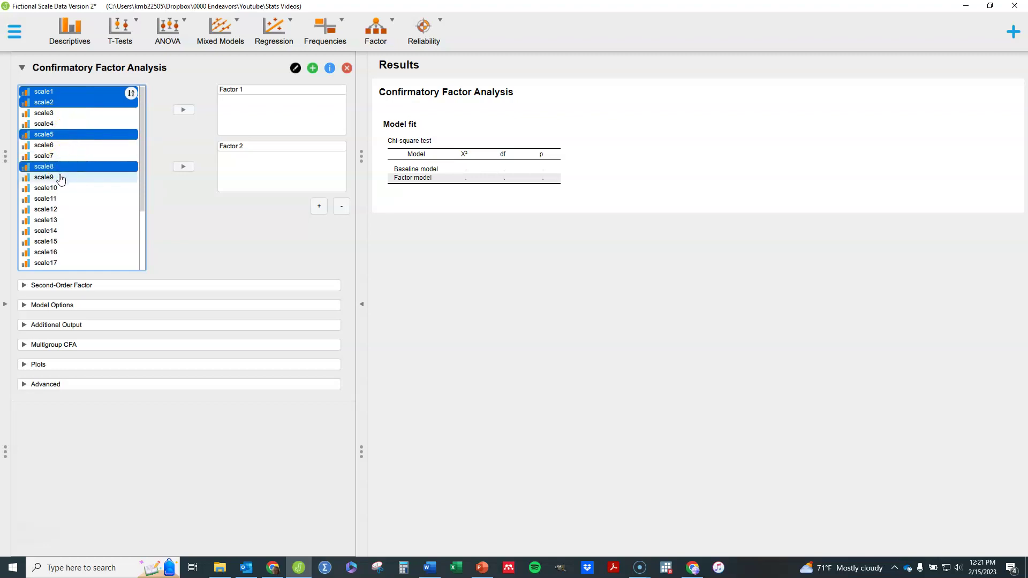
pyautogui.keyDown('ctrl'); pyautogui.click(60, 178); pyautogui.keyUp('ctrl')
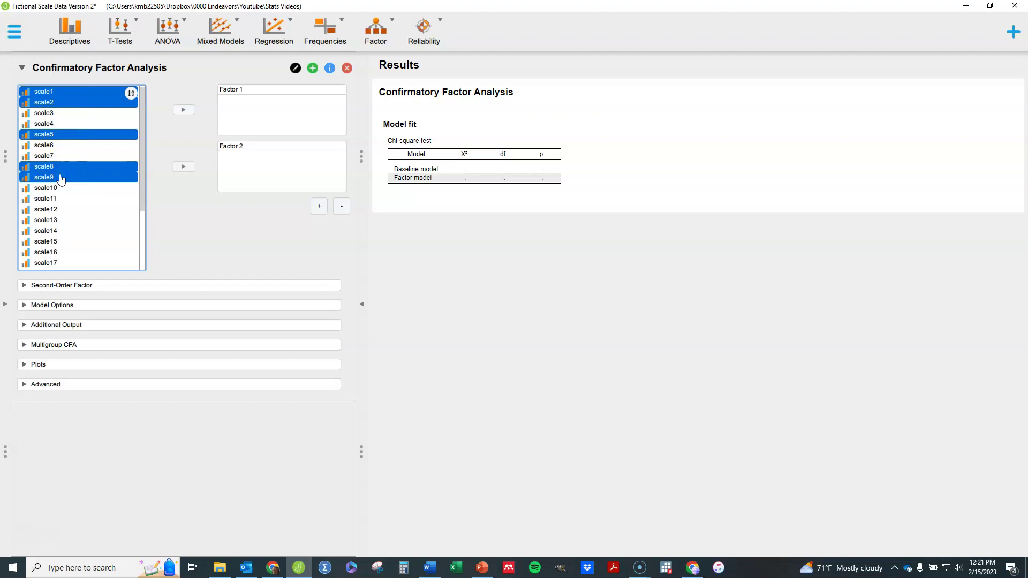
pyautogui.keyDown('ctrl'); pyautogui.click(60, 188); pyautogui.keyUp('ctrl')
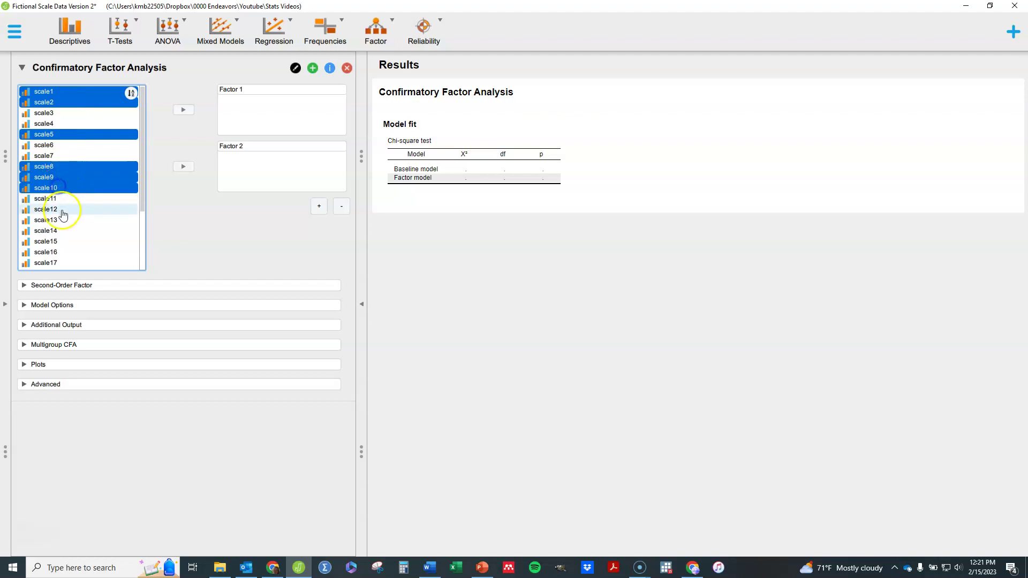
pyautogui.keyDown('ctrl'); pyautogui.click(62, 211); pyautogui.keyUp('ctrl')
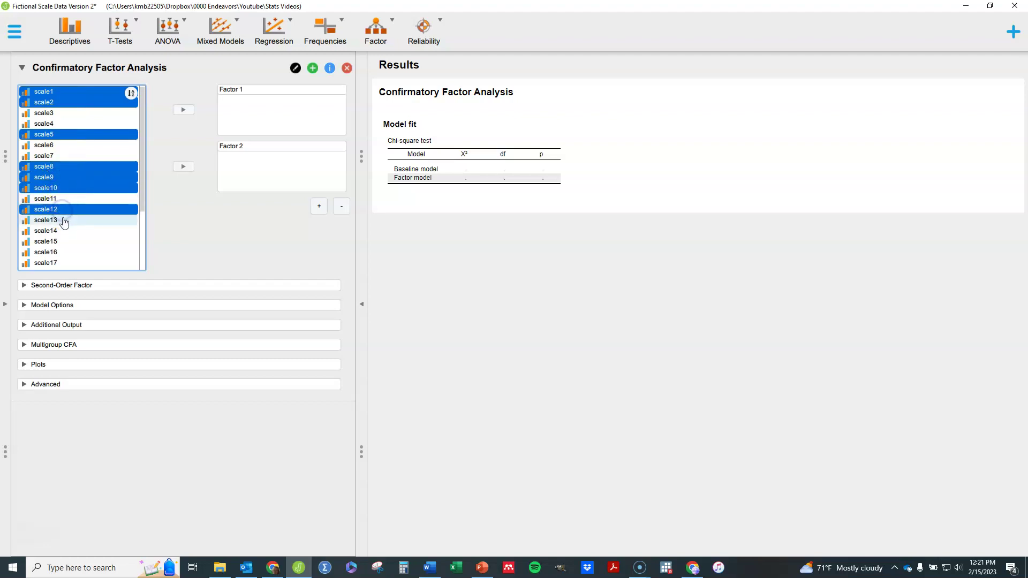
pyautogui.keyDown('ctrl'); pyautogui.click(61, 220); pyautogui.keyUp('ctrl')
pyautogui.keyDown('ctrl'); pyautogui.click(60, 242); pyautogui.keyUp('ctrl')
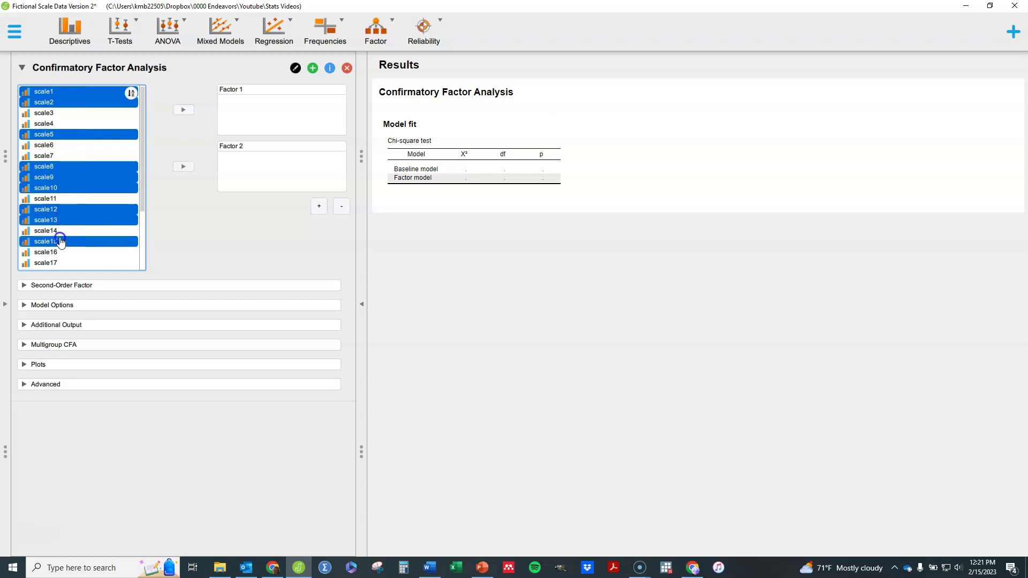
pyautogui.moveTo(140, 188); pyautogui.dragTo(140, 220)
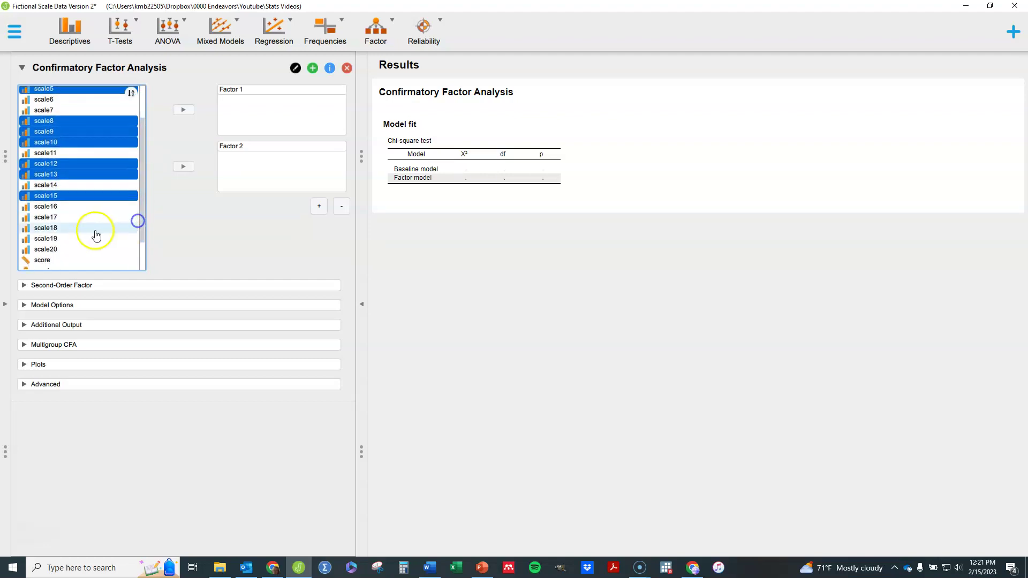
pyautogui.keyDown('ctrl'); pyautogui.click(86, 229); pyautogui.keyUp('ctrl')
pyautogui.keyDown('ctrl'); pyautogui.click(81, 250); pyautogui.keyUp('ctrl')
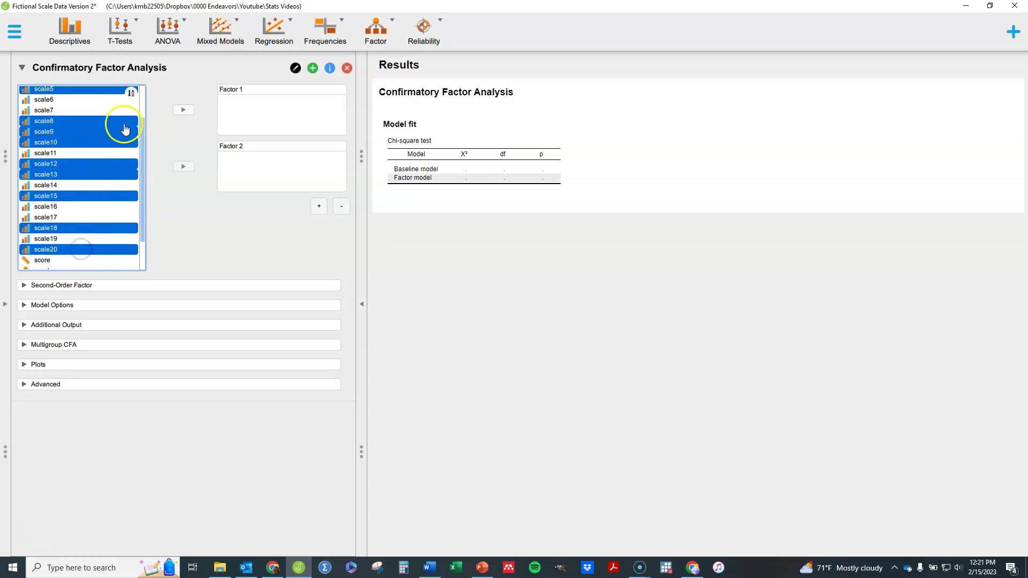
pyautogui.click(184, 111)
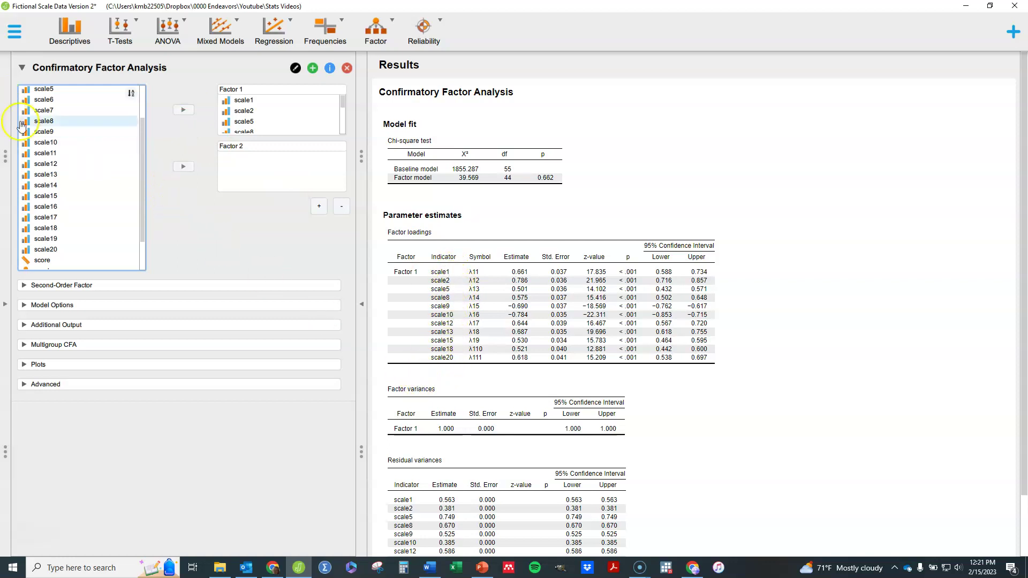
# Assign scale3, scale4, scale6, scale7, scale11, scale14, scale16, scale17 and scale19 to Factor 2.
pyautogui.moveTo(143, 138); pyautogui.dragTo(140, 105)
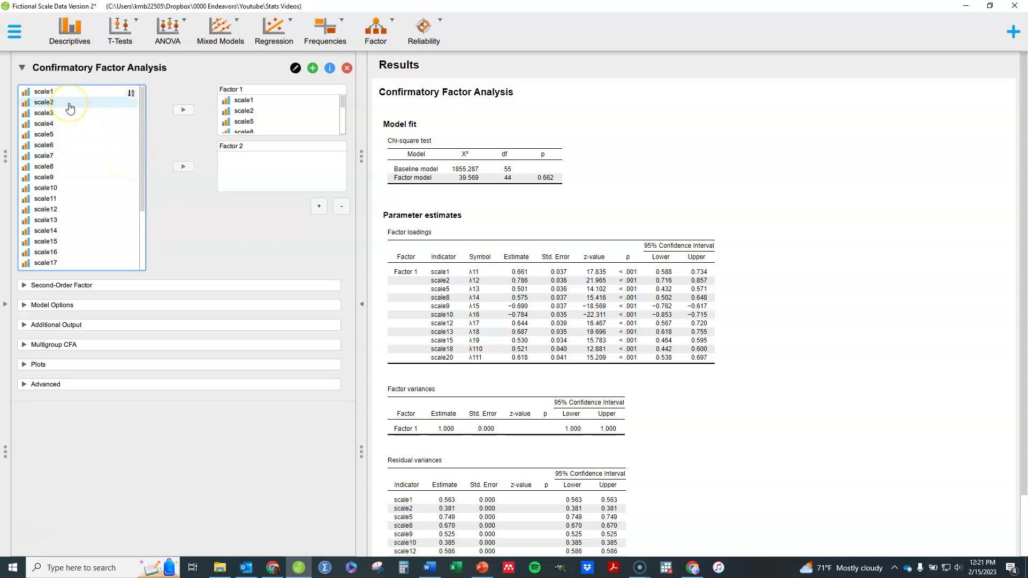
pyautogui.click(61, 117)
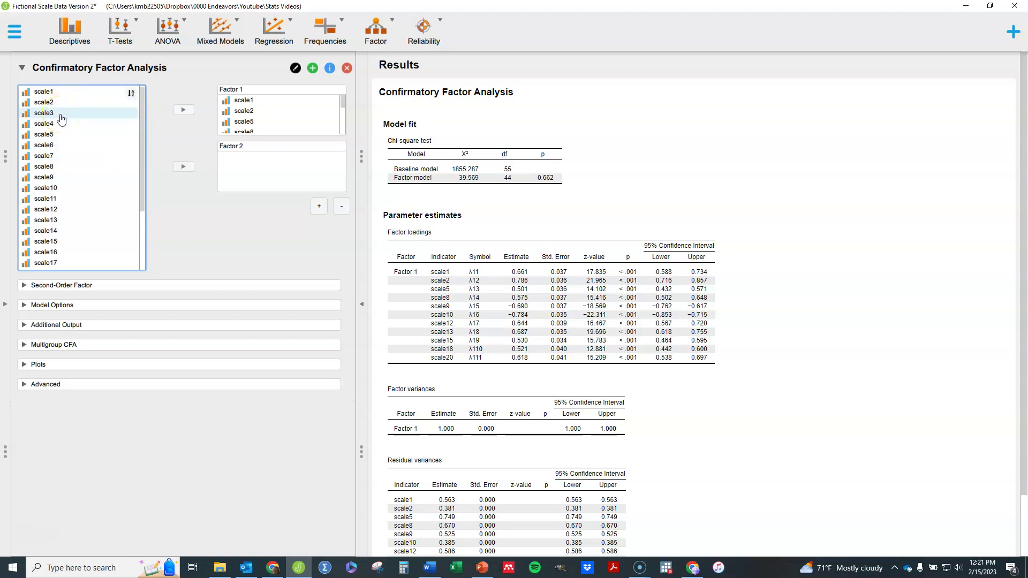
pyautogui.click(61, 118)
pyautogui.keyDown('ctrl'); pyautogui.click(63, 124); pyautogui.keyUp('ctrl')
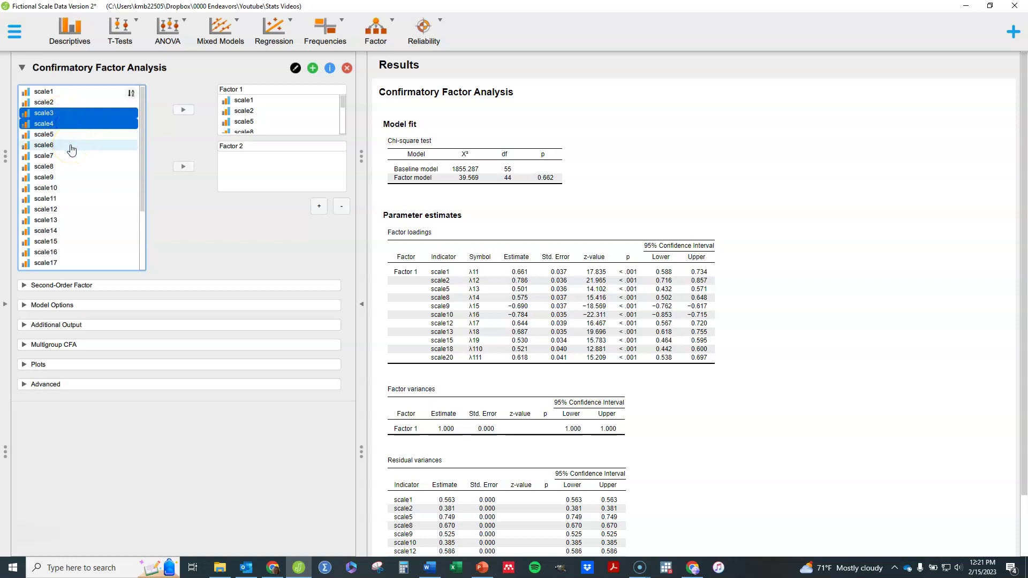
pyautogui.keyDown('ctrl'); pyautogui.click(71, 147); pyautogui.keyUp('ctrl')
pyautogui.keyDown('ctrl'); pyautogui.click(69, 158); pyautogui.keyUp('ctrl')
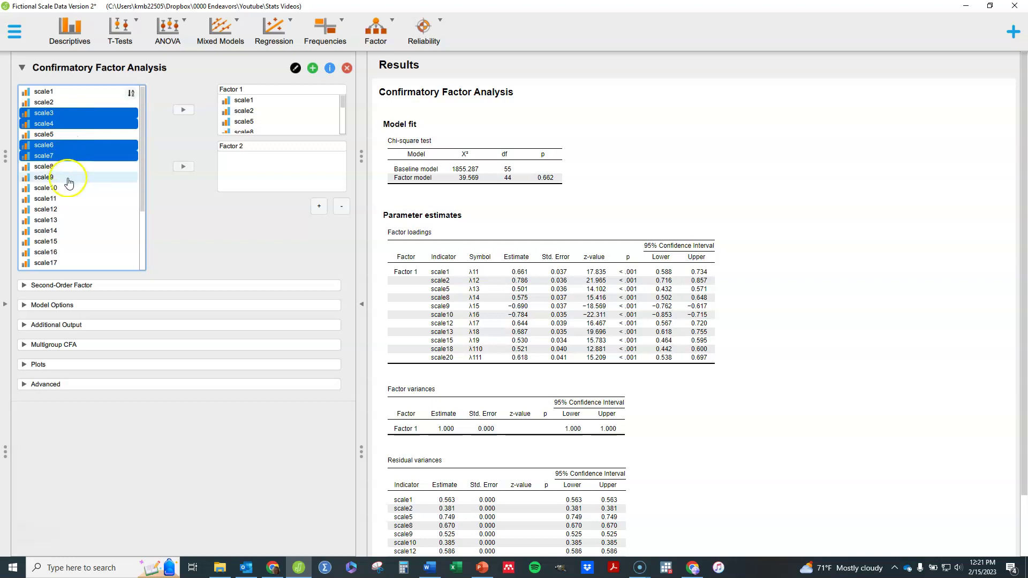
pyautogui.keyDown('ctrl'); pyautogui.click(66, 199); pyautogui.keyUp('ctrl')
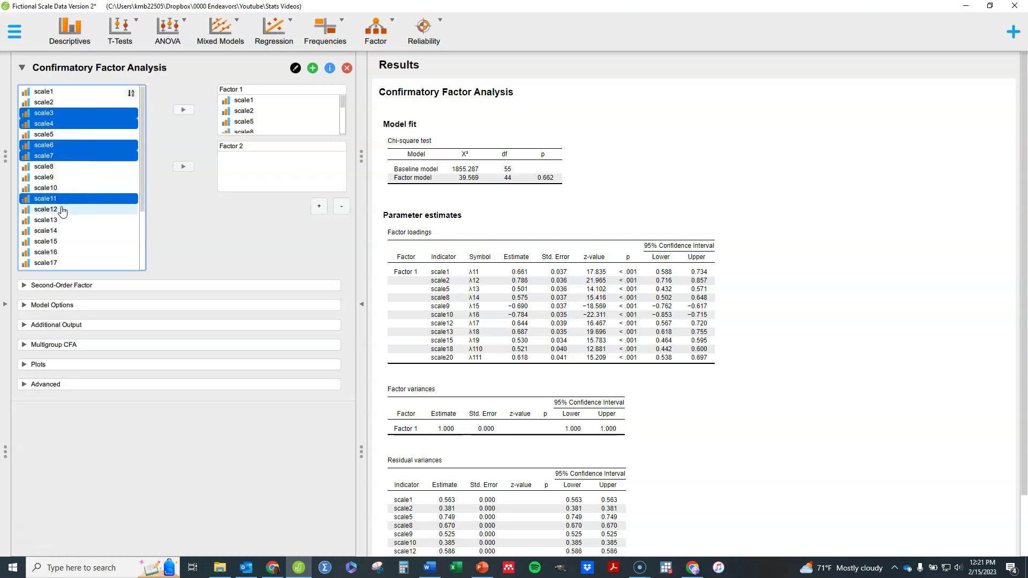
pyautogui.keyDown('ctrl'); pyautogui.click(62, 231); pyautogui.keyUp('ctrl')
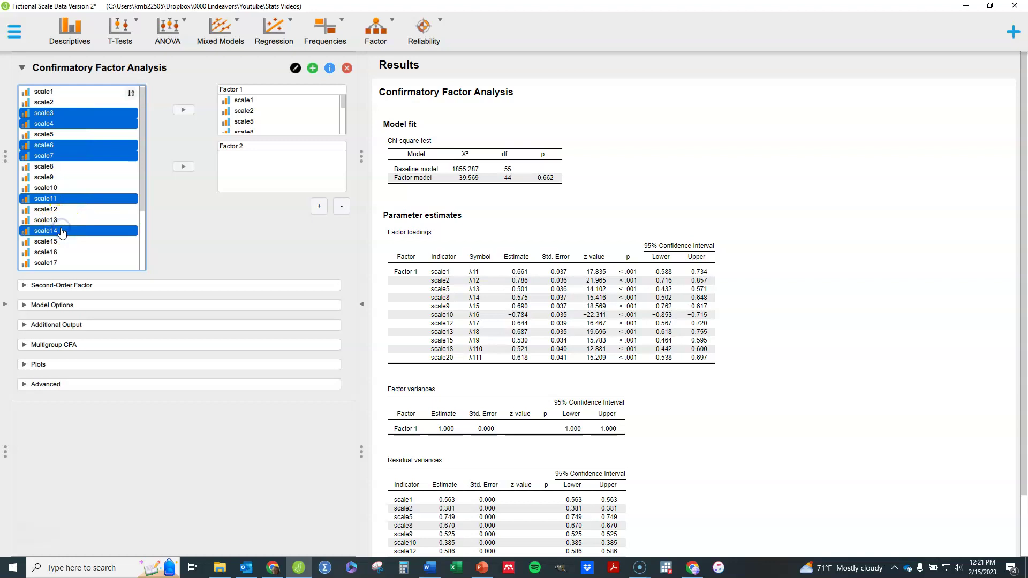
pyautogui.keyDown('ctrl'); pyautogui.click(70, 262); pyautogui.keyUp('ctrl')
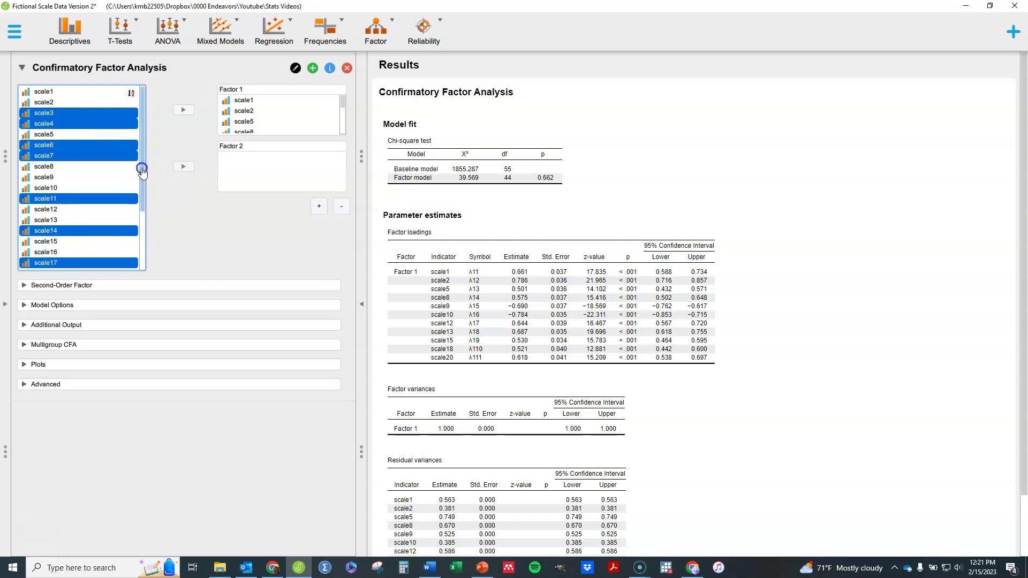
pyautogui.moveTo(142, 172); pyautogui.dragTo(139, 185)
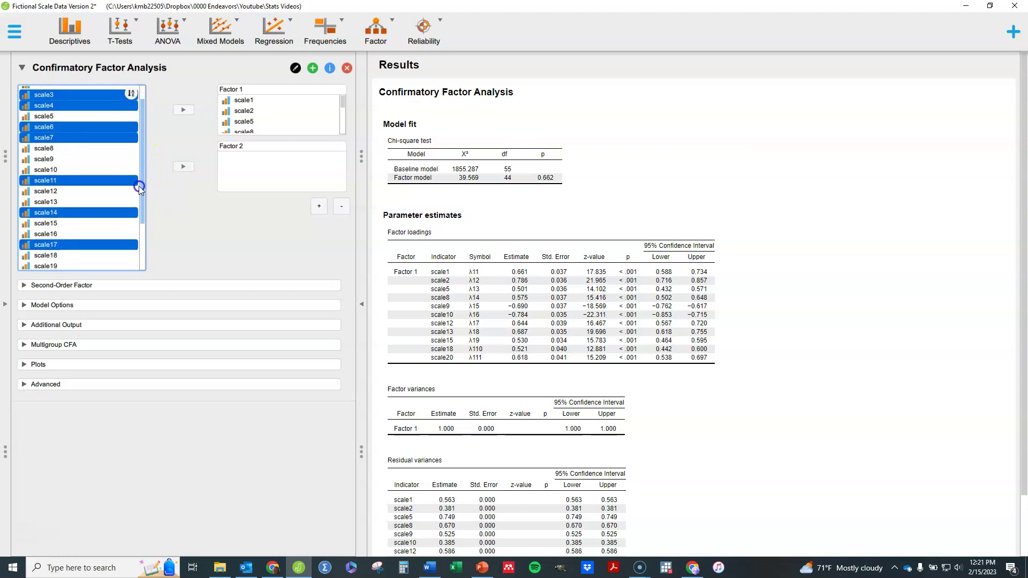
pyautogui.keyDown('ctrl'); pyautogui.click(59, 235); pyautogui.keyUp('ctrl')
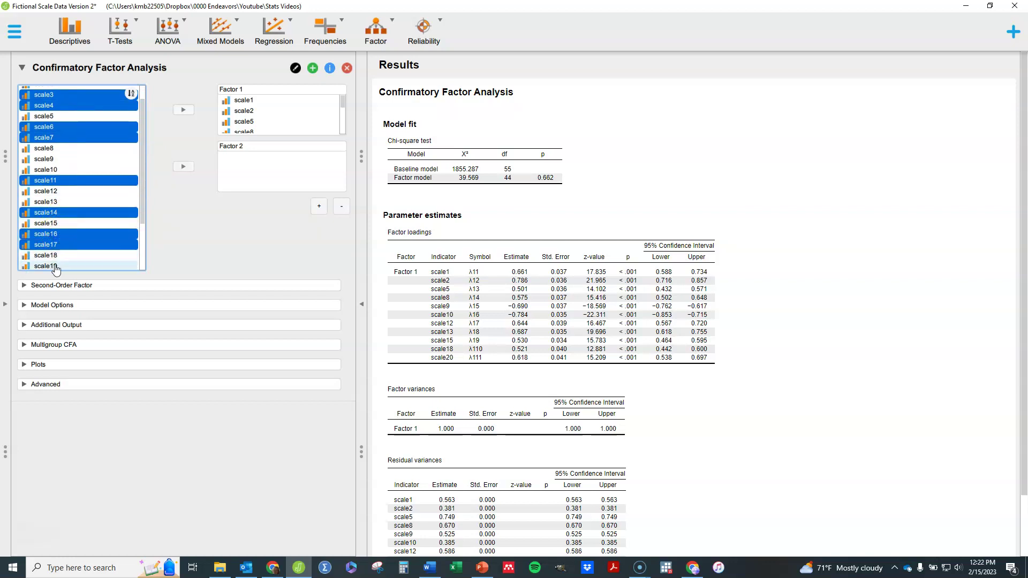
pyautogui.click(183, 166)
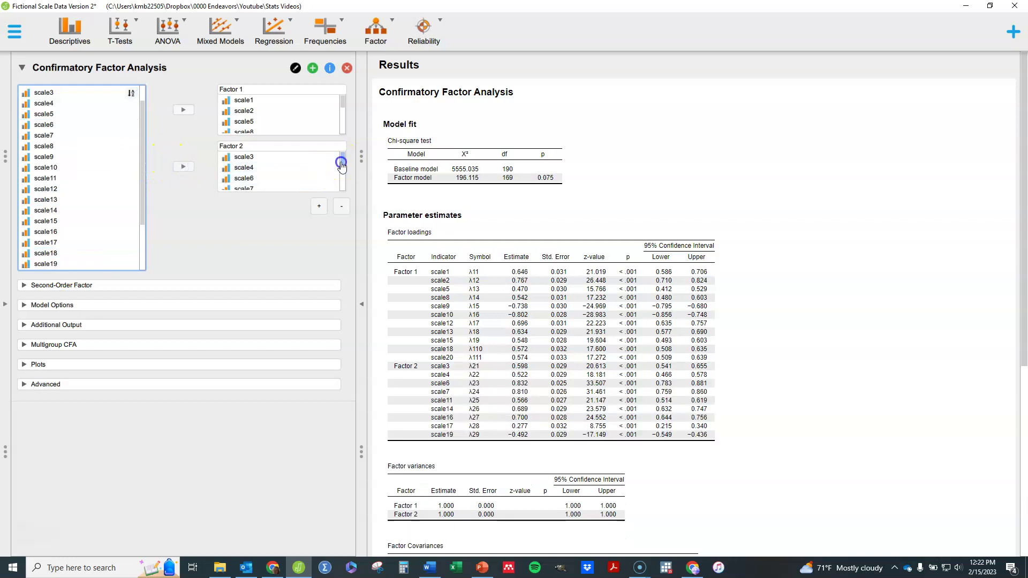
pyautogui.moveTo(342, 161); pyautogui.dragTo(344, 191)
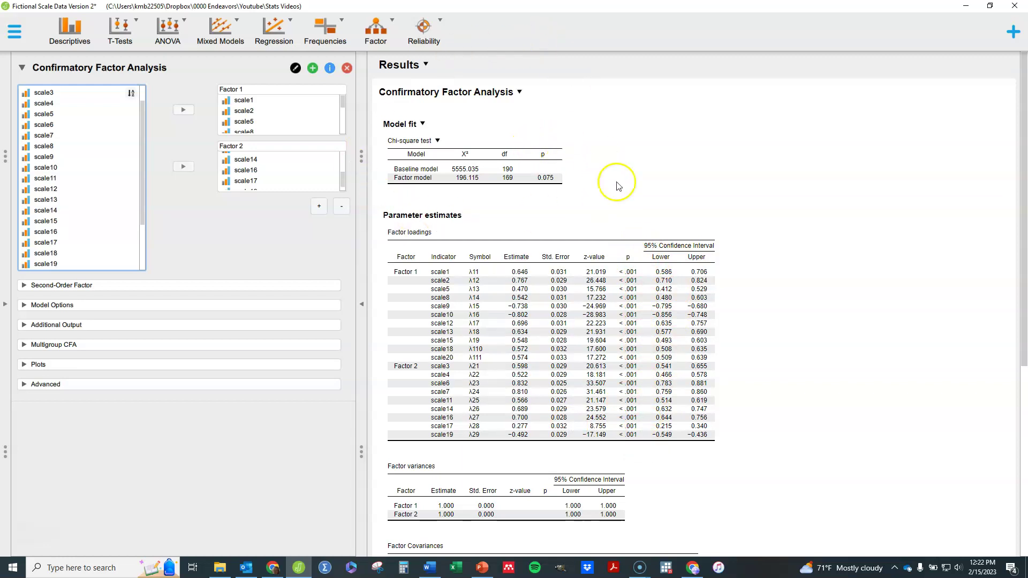
# Examine the factor loadings, factor variances, factor covariances and residual variances in the two-factor results.
pyautogui.moveTo(1022, 188); pyautogui.dragTo(1004, 406)
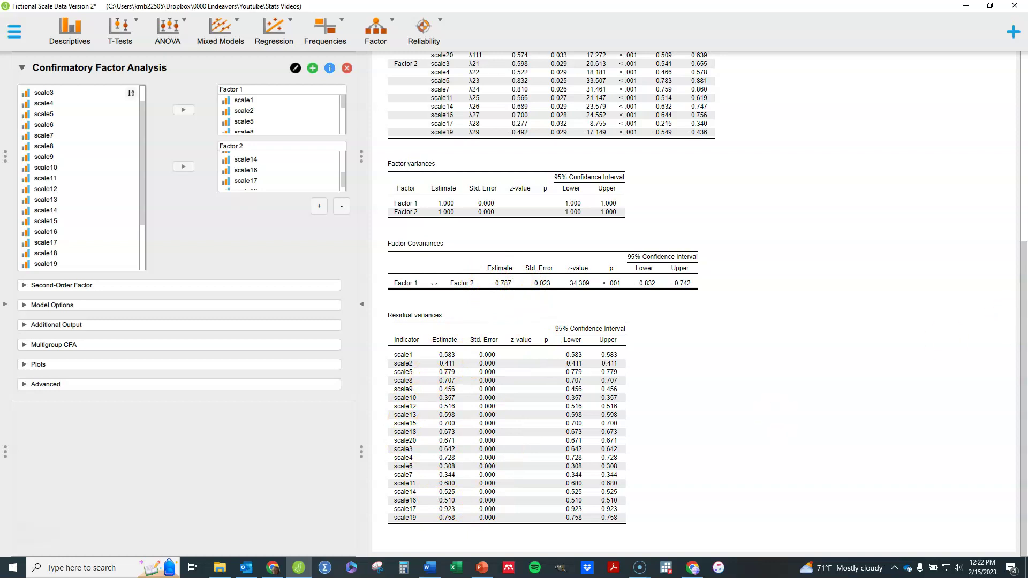
pyautogui.click(1024, 218)
pyautogui.moveTo(1023, 218); pyautogui.dragTo(1024, 266)
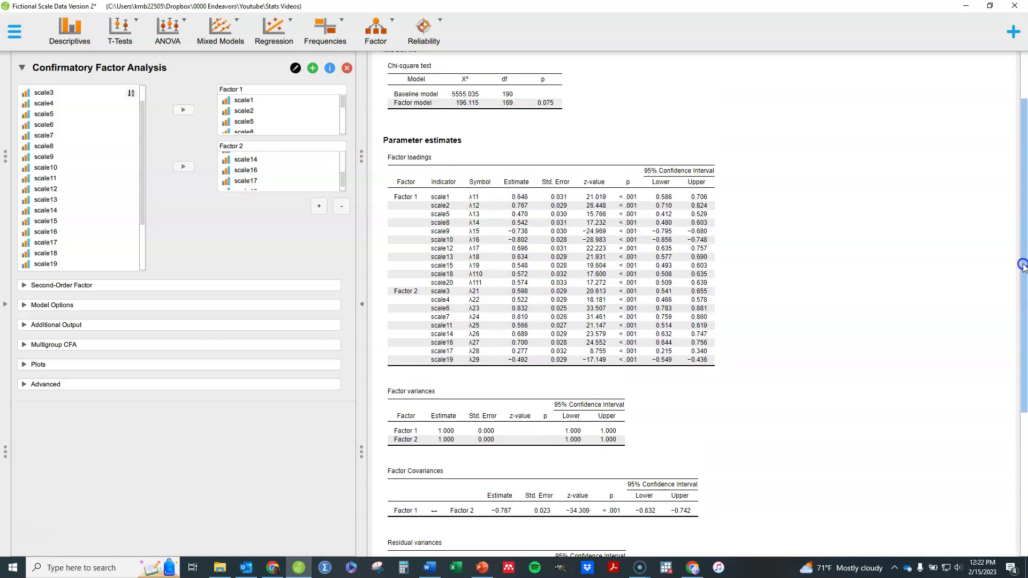
pyautogui.moveTo(1023, 266); pyautogui.dragTo(1023, 417)
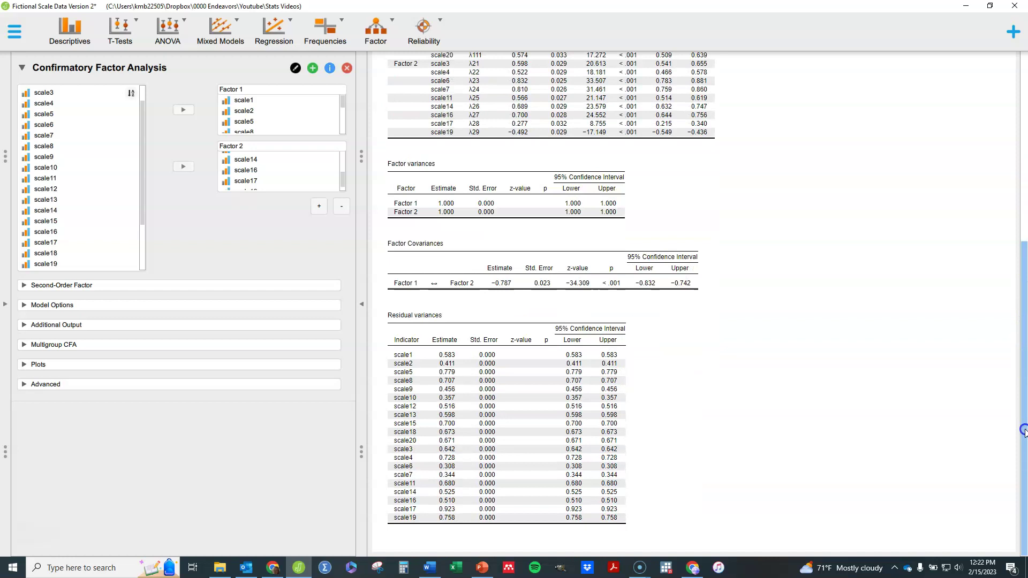
pyautogui.moveTo(1024, 431); pyautogui.dragTo(1023, 431)
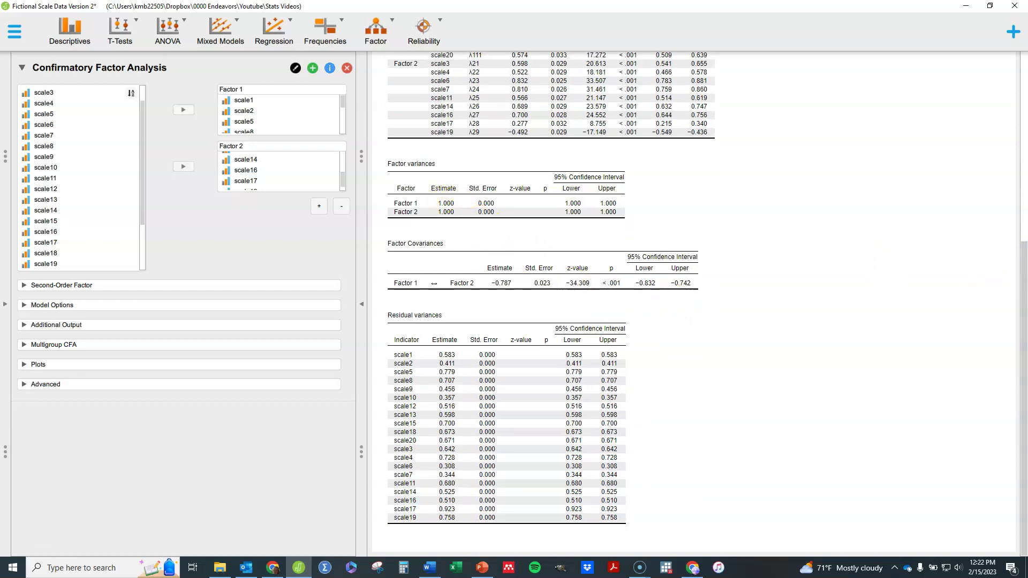
pyautogui.moveTo(1023, 260); pyautogui.dragTo(1024, 146)
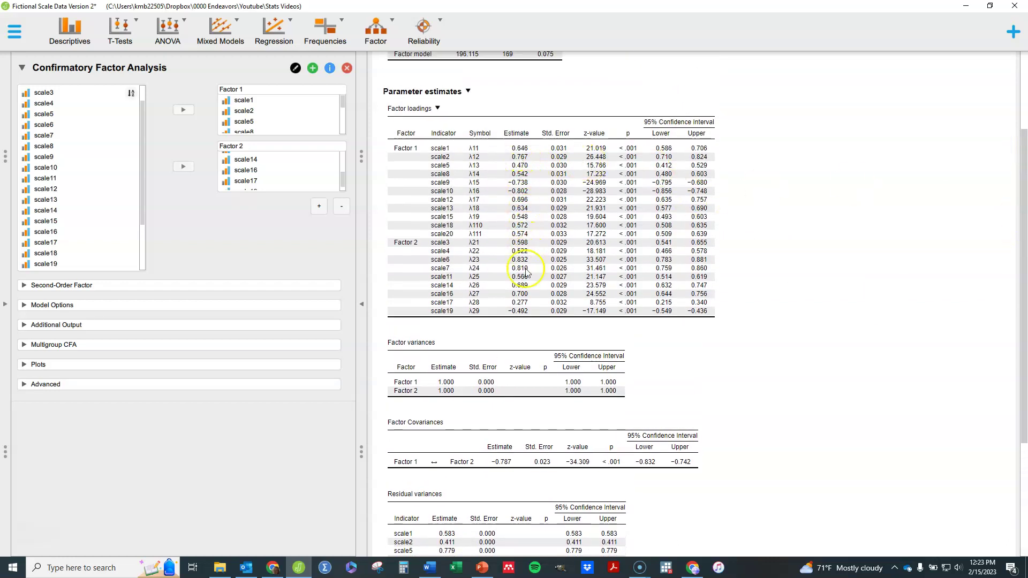
pyautogui.moveTo(1024, 134); pyautogui.dragTo(1003, 275)
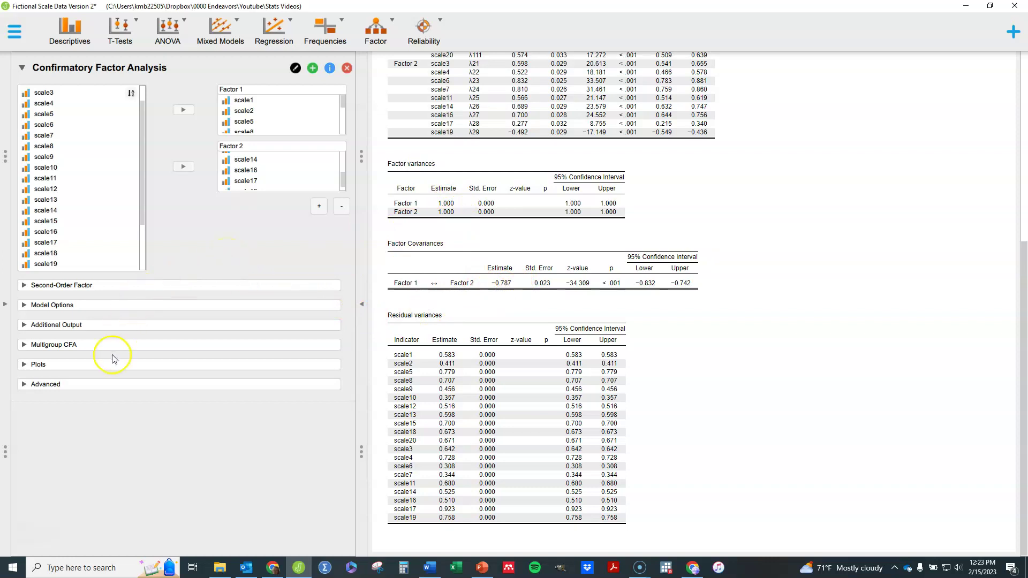
# Look over the second-order factor settings and select Factor 1 and Factor 2 there without assigning them.
pyautogui.click(40, 291)
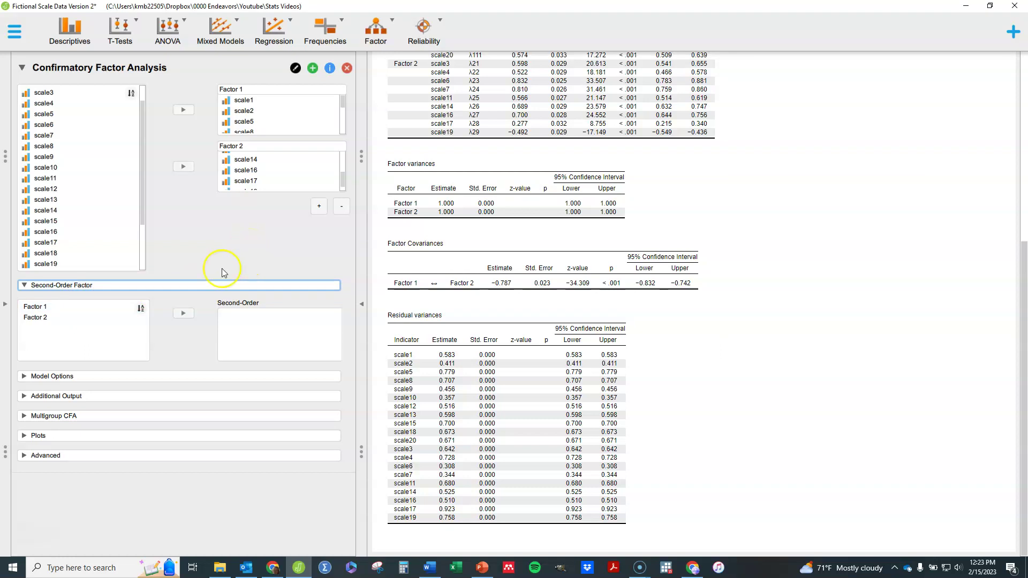
pyautogui.click(63, 307)
pyautogui.keyDown('shift'); pyautogui.click(62, 317); pyautogui.keyUp('shift')
pyautogui.click(23, 285)
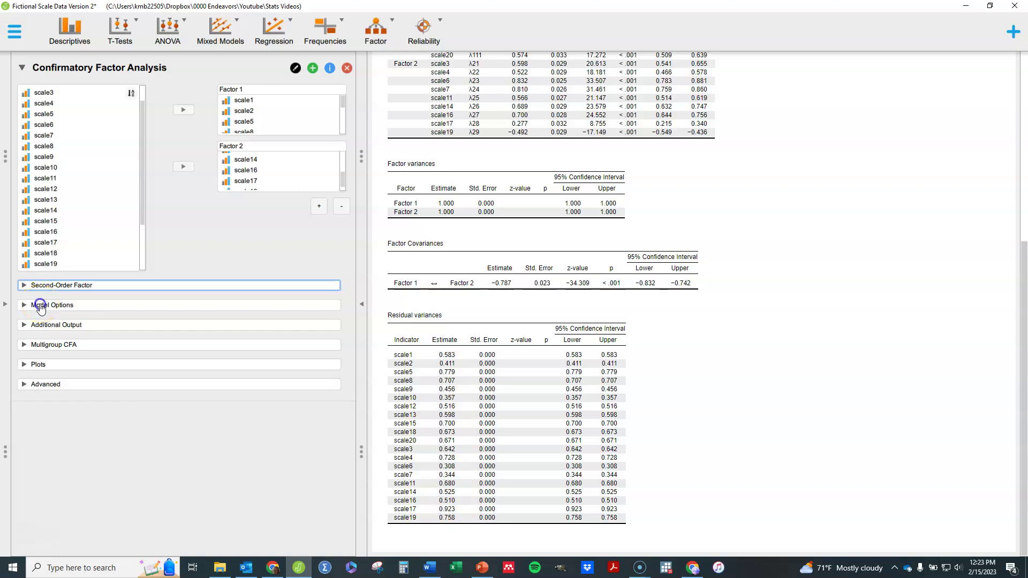
# Review the model options for the factor analysis, including the available factor scaling methods.
pyautogui.click(40, 306)
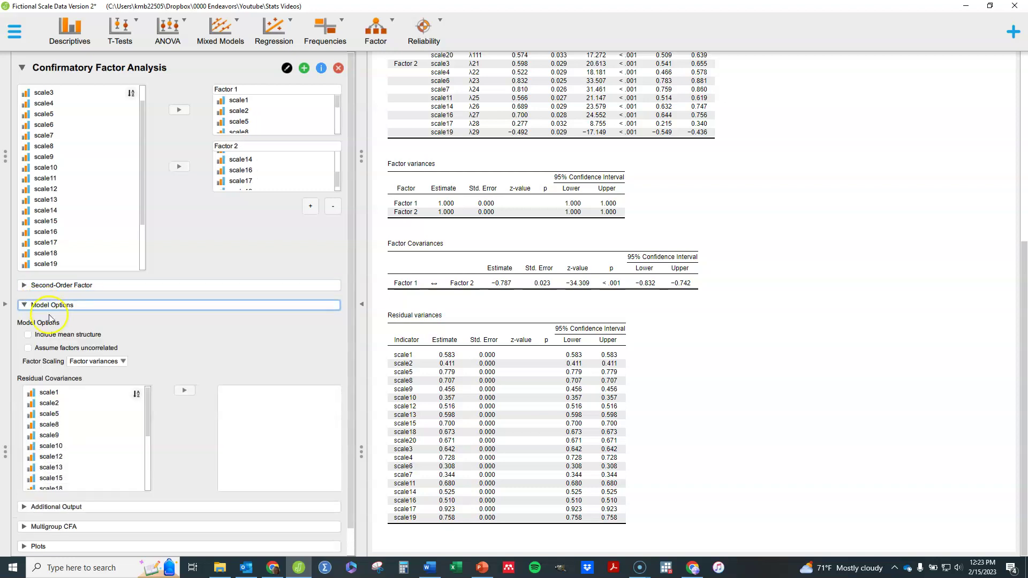
pyautogui.click(27, 337)
pyautogui.click(124, 364)
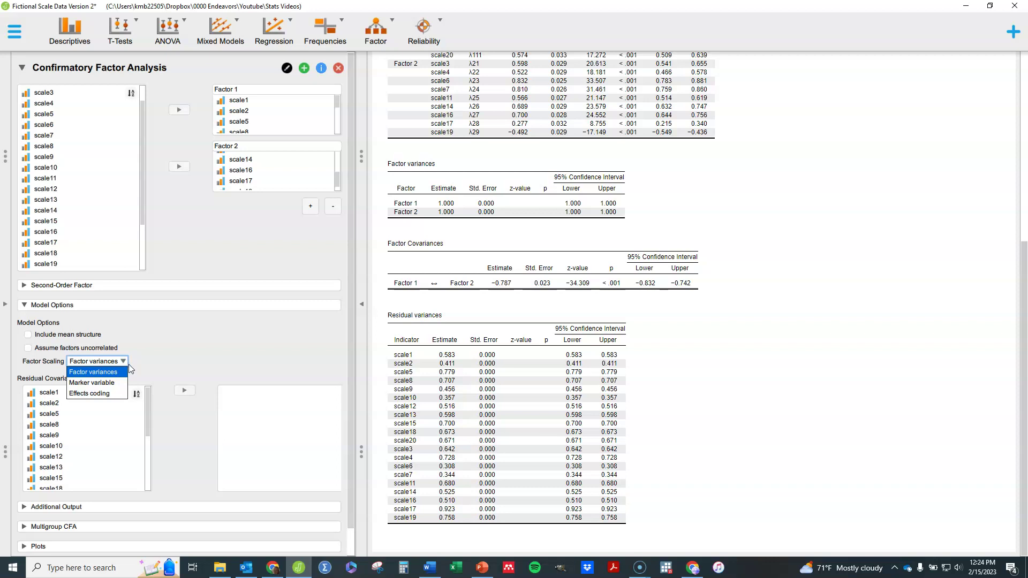
pyautogui.click(157, 358)
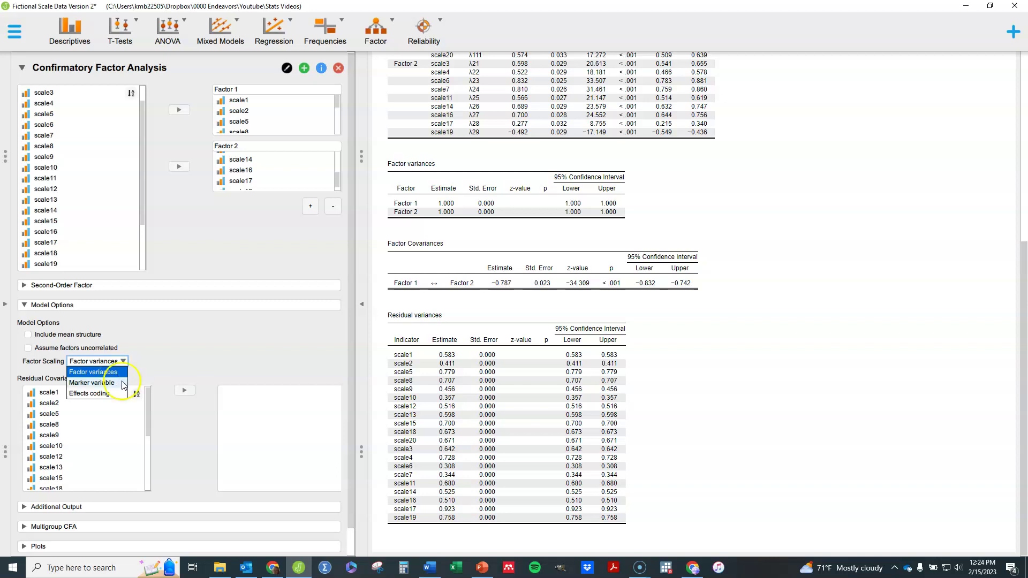
pyautogui.click(116, 399)
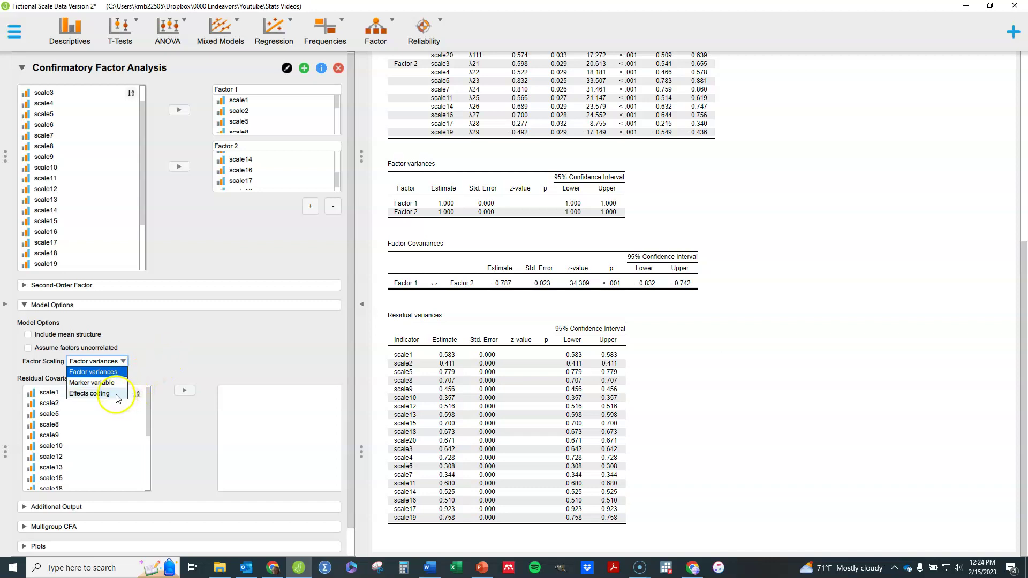
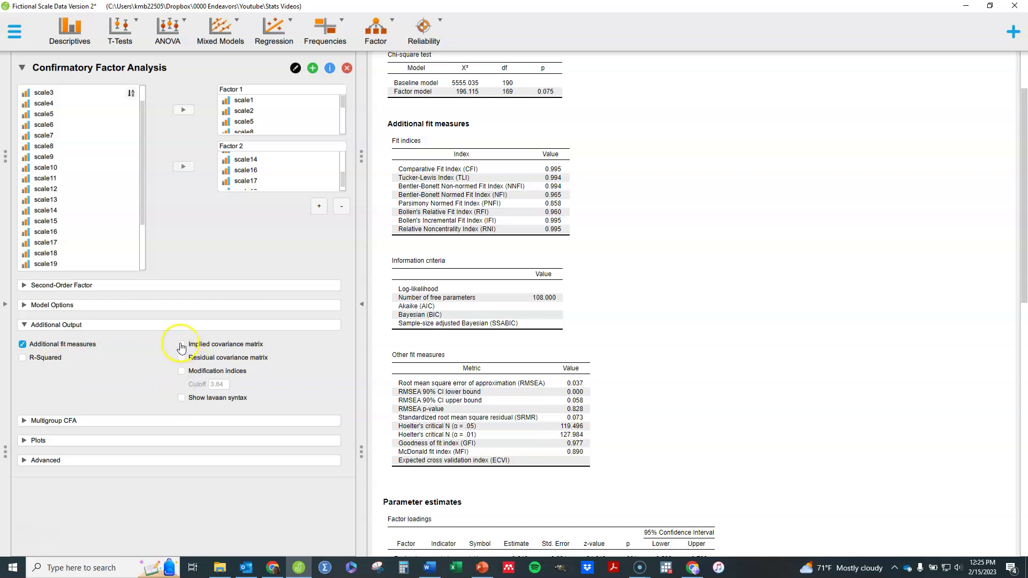
# Add modification indices to the output and examine the suggested cross-loadings and residual covariances.
pyautogui.click(182, 372)
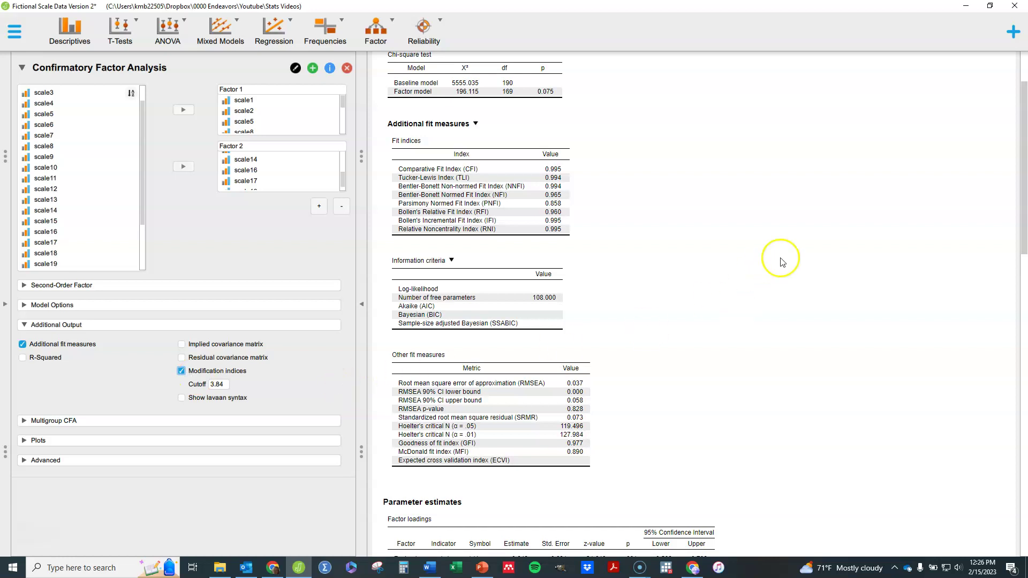
pyautogui.moveTo(1022, 145); pyautogui.dragTo(1024, 465)
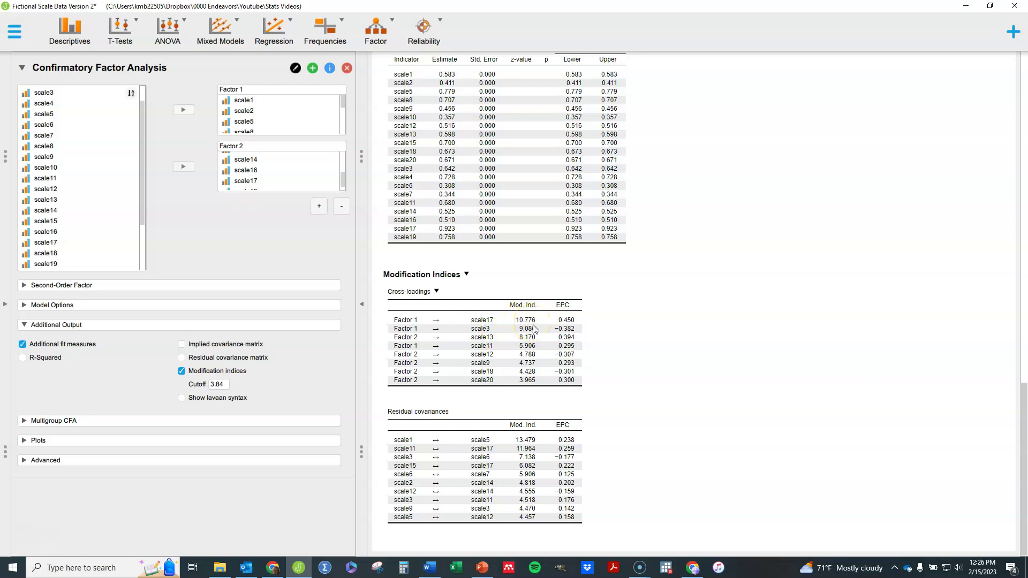
pyautogui.moveTo(1021, 377); pyautogui.dragTo(1010, 59)
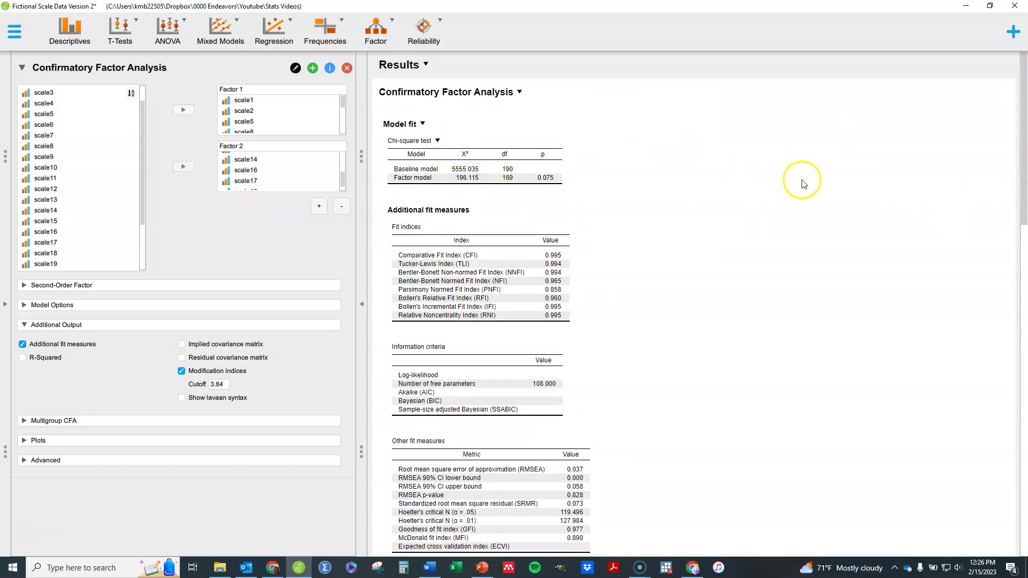
pyautogui.moveTo(1024, 172); pyautogui.dragTo(1024, 500)
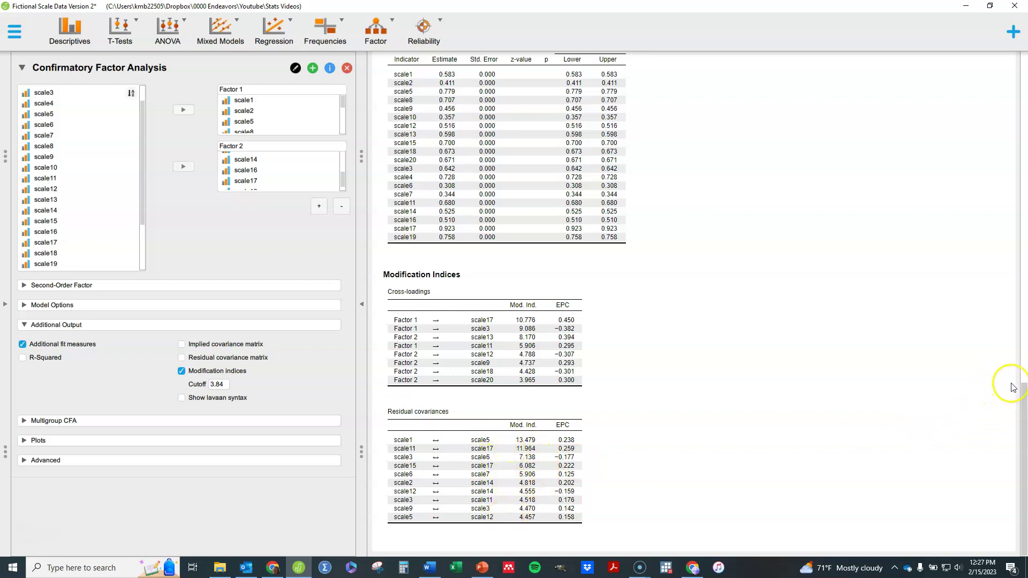
pyautogui.click(1020, 364)
pyautogui.moveTo(1020, 364); pyautogui.dragTo(1022, 503)
pyautogui.click(813, 404)
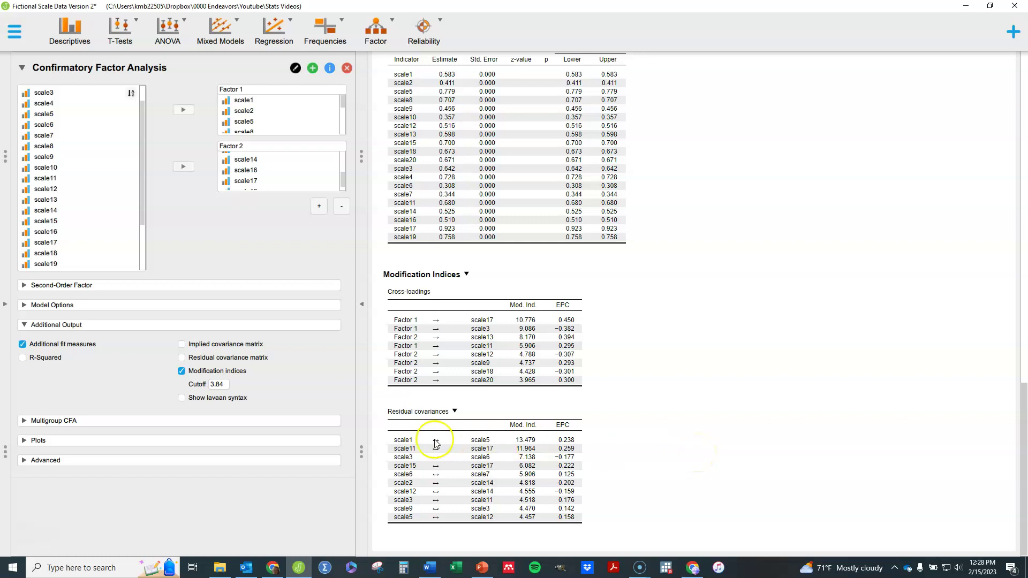
# Look over the multigroup CFA settings and add a model plot to the results.
pyautogui.click(54, 423)
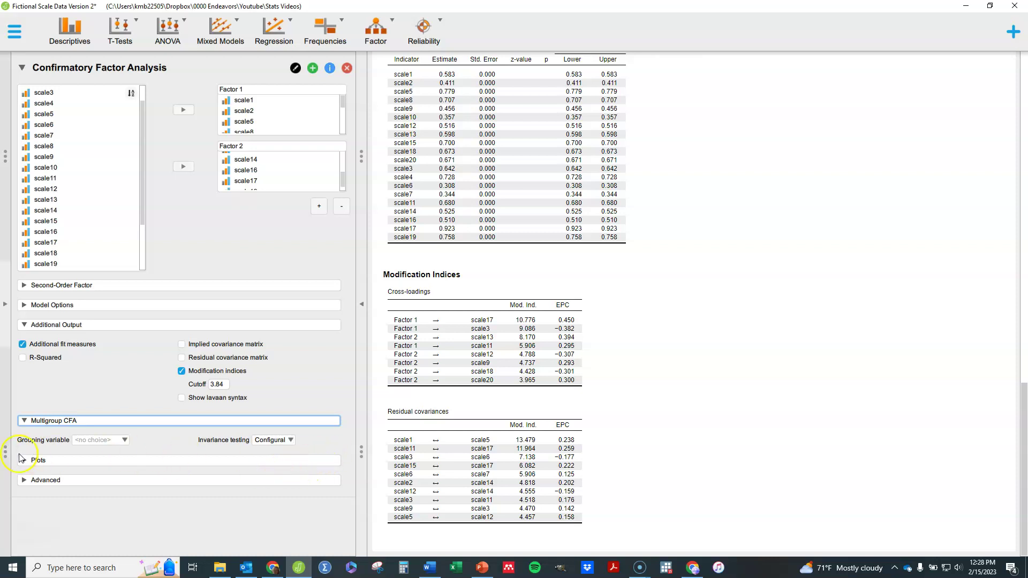
pyautogui.click(22, 422)
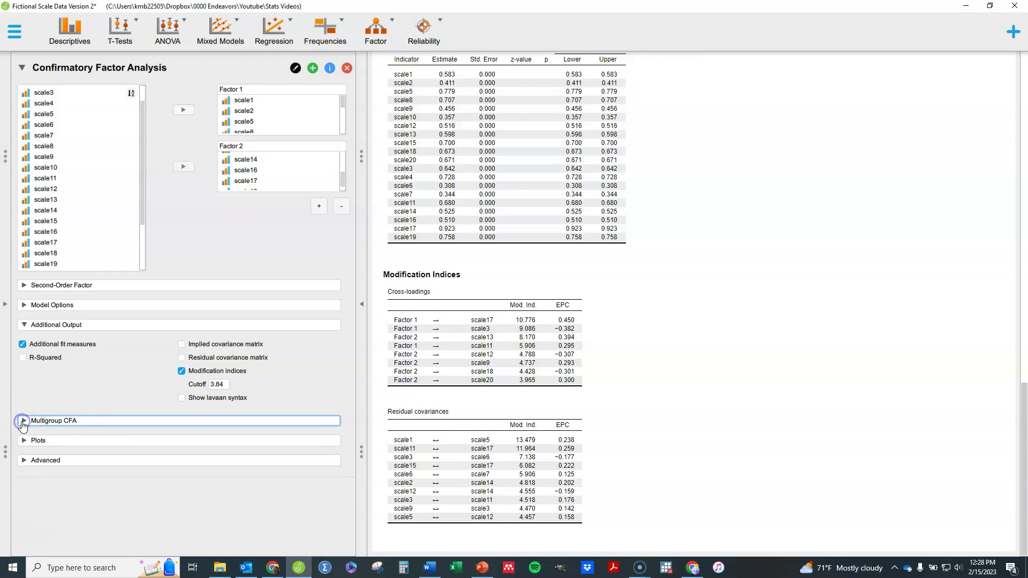
pyautogui.click(37, 441)
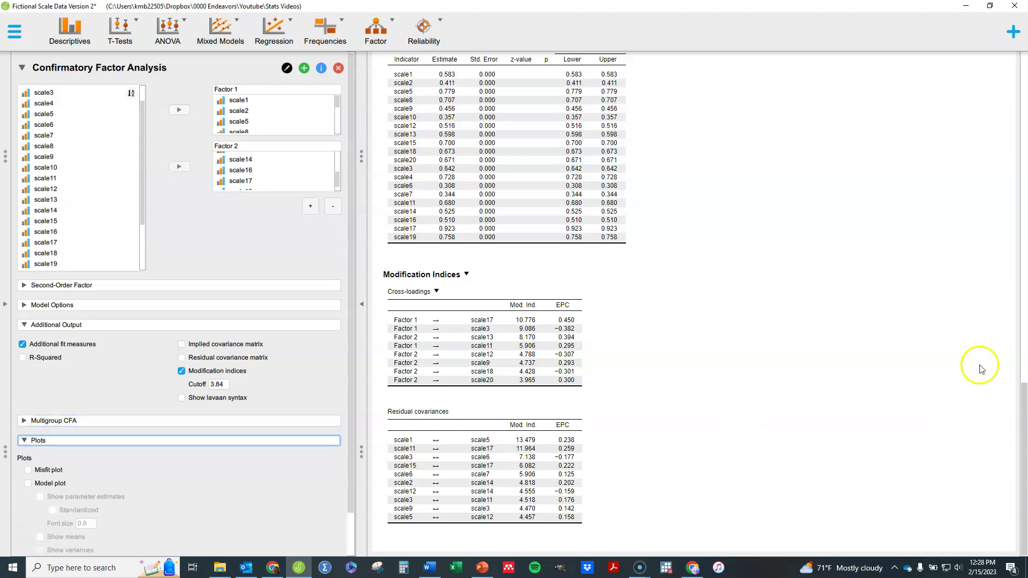
pyautogui.click(1023, 296)
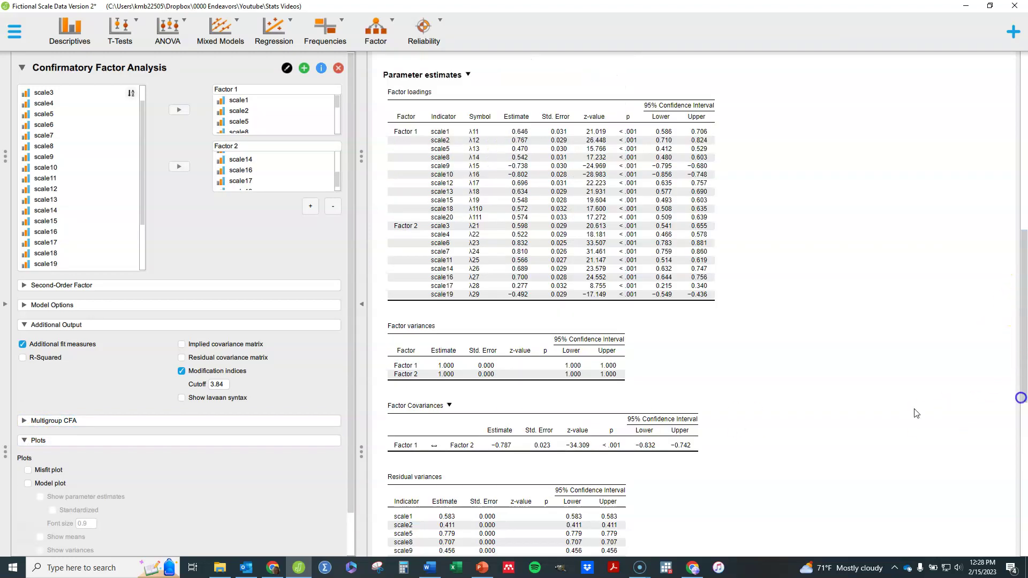
pyautogui.scroll(-1, 337, 482)
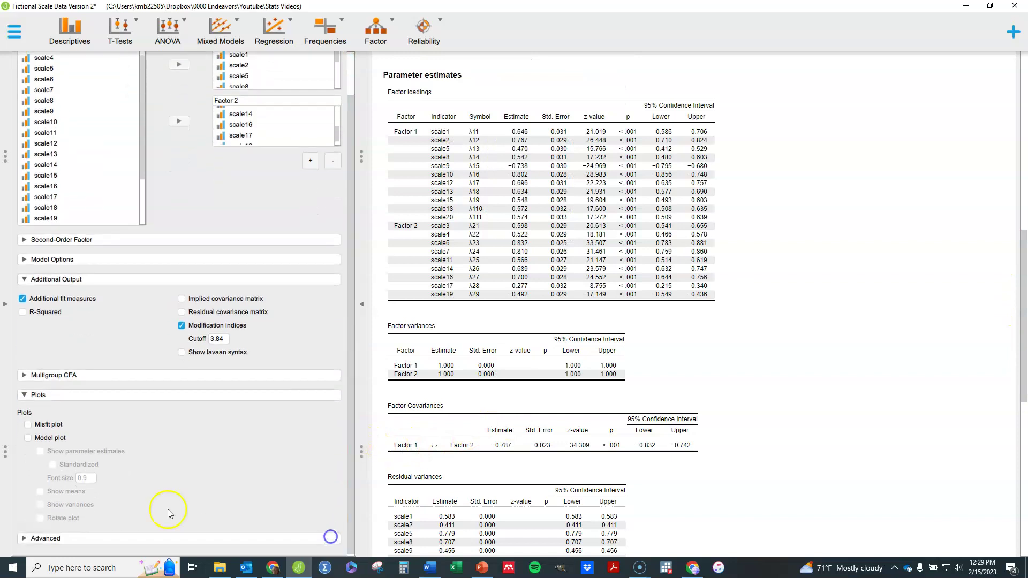
pyautogui.click(28, 439)
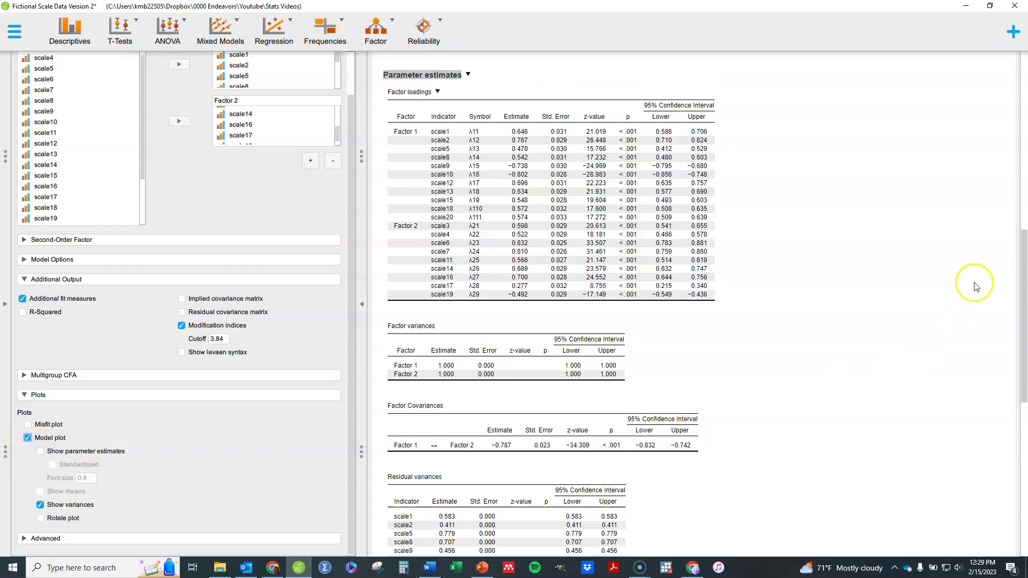
pyautogui.scroll(-3, 1024, 261)
pyautogui.moveTo(1024, 261); pyautogui.dragTo(998, 475)
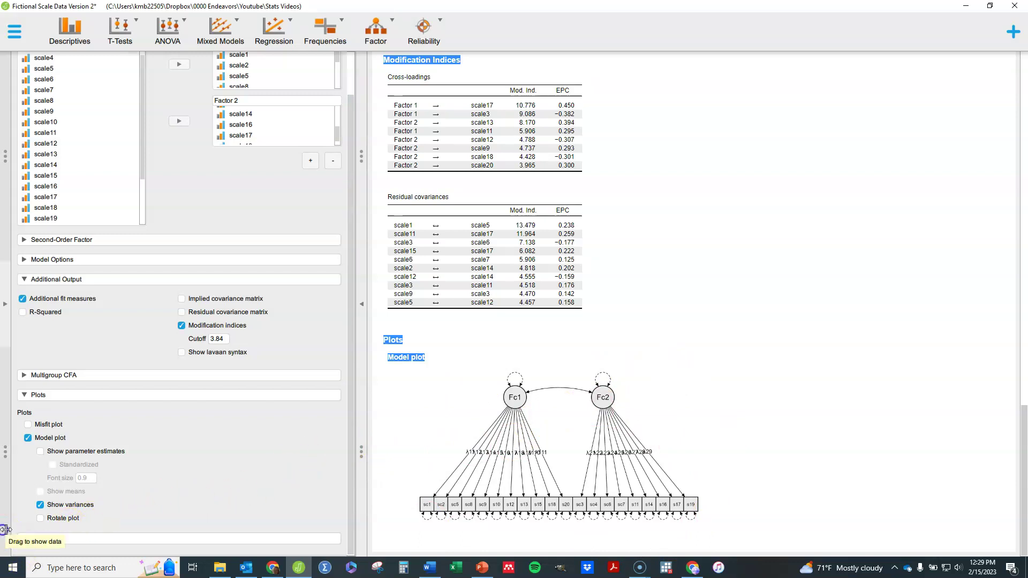
# Rotate the model plot and show standardized parameter estimates on it.
pyautogui.moveTo(5, 535); pyautogui.dragTo(10, 535)
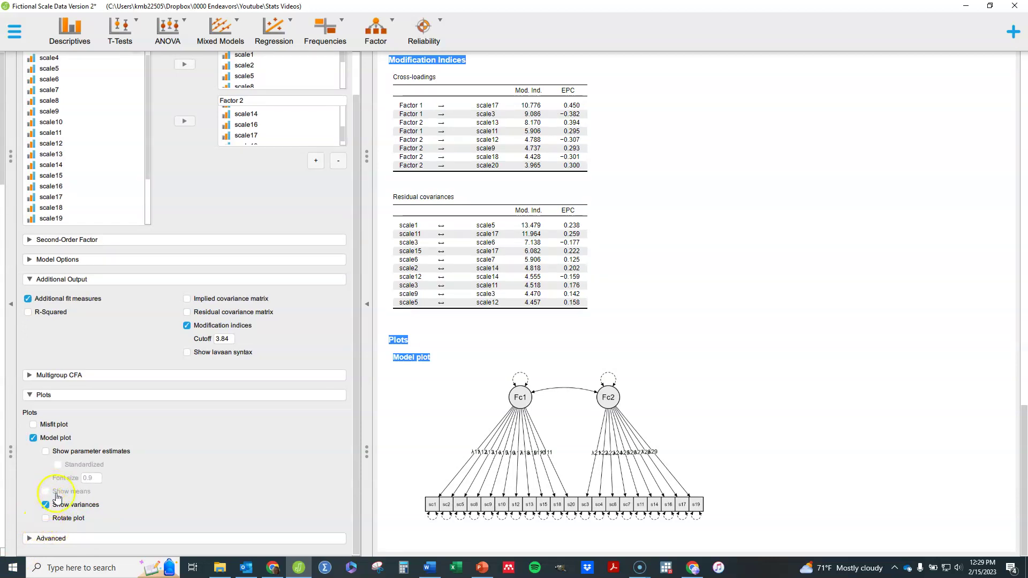
pyautogui.click(46, 518)
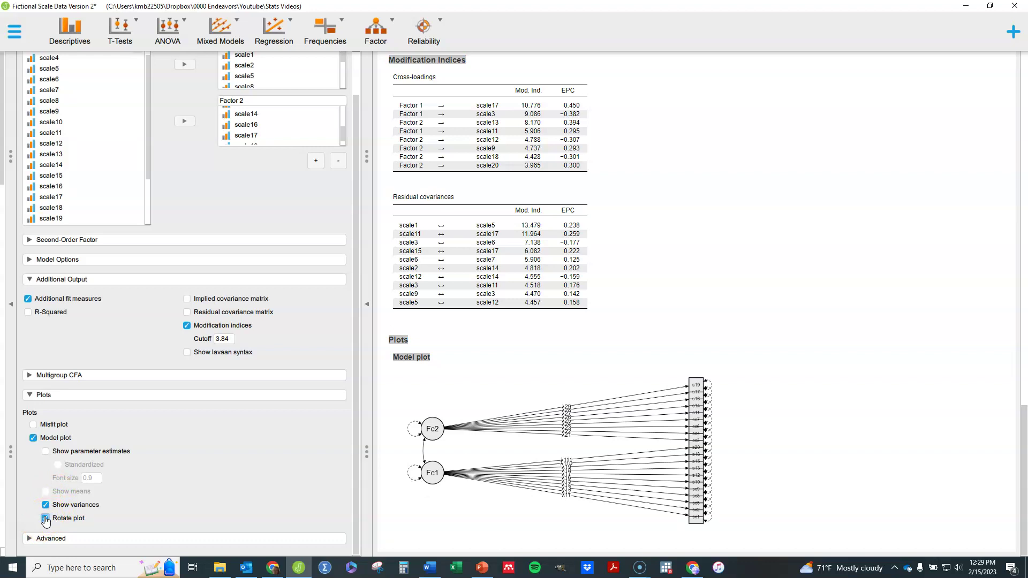
pyautogui.click(45, 452)
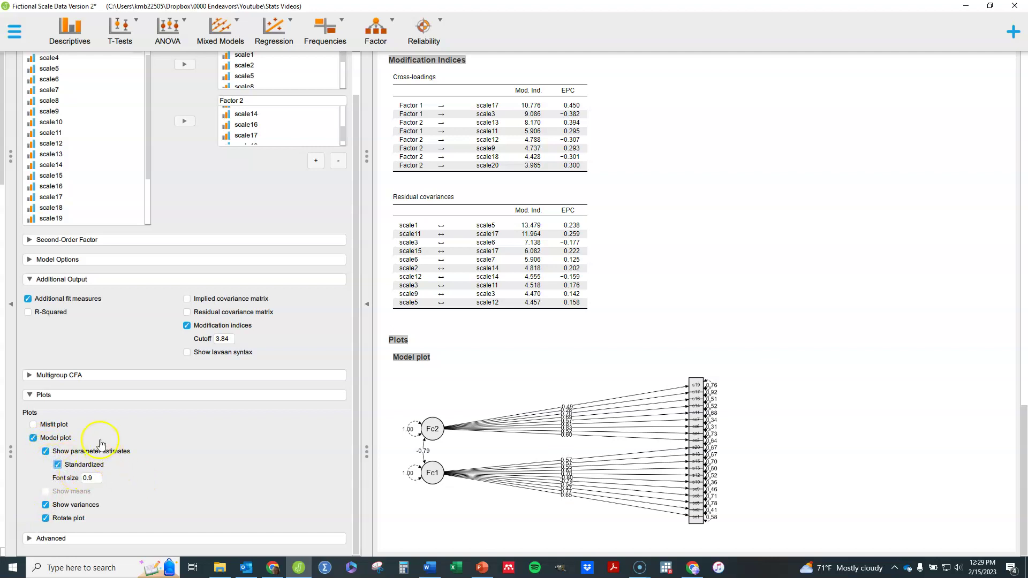
pyautogui.click(895, 468)
pyautogui.click(1023, 397)
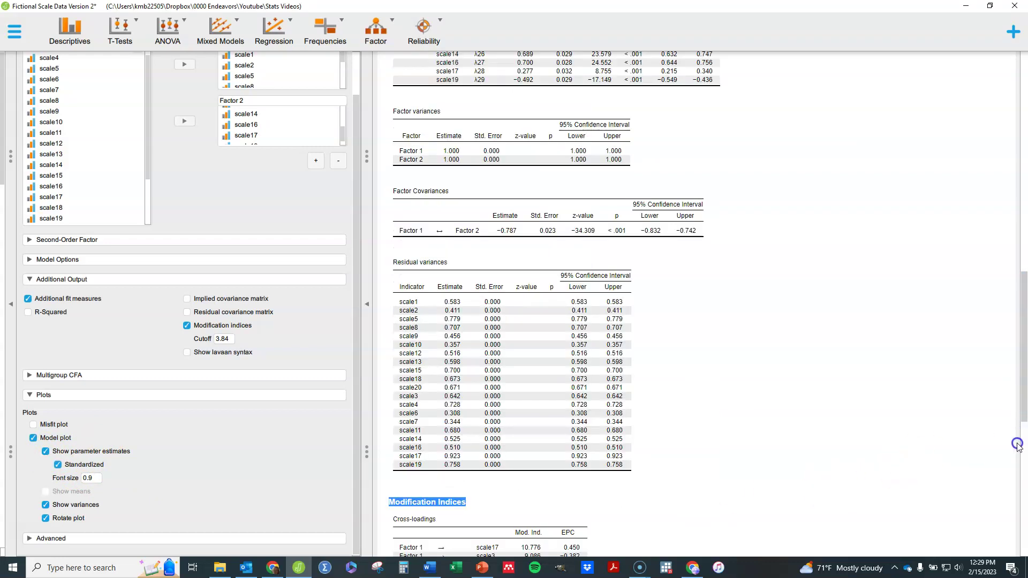
pyautogui.scroll(-8, 1024, 388)
pyautogui.click(899, 510)
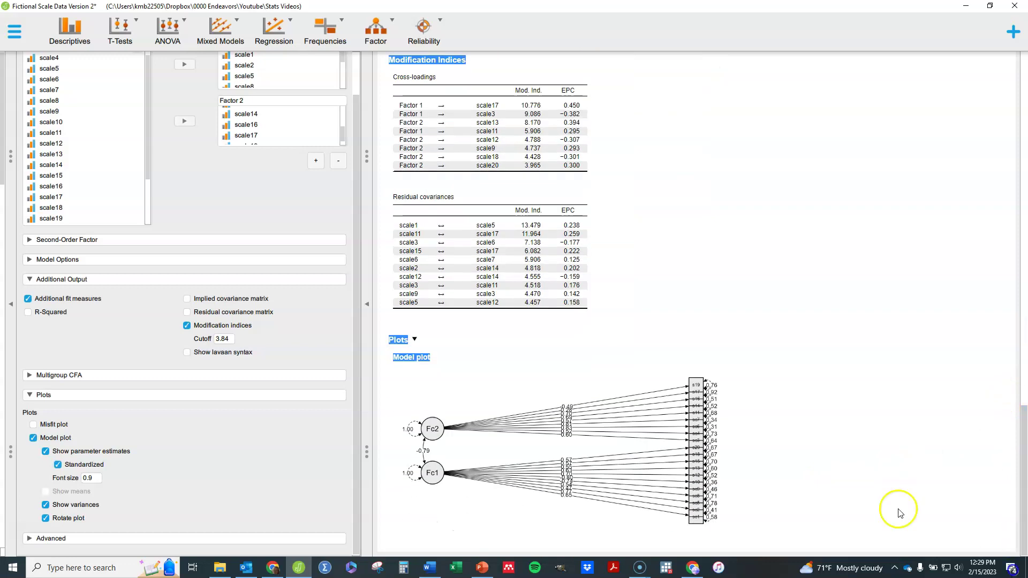
# Enlarge the model plot and hide the analysis settings to give the results the full width.
pyautogui.click(691, 411)
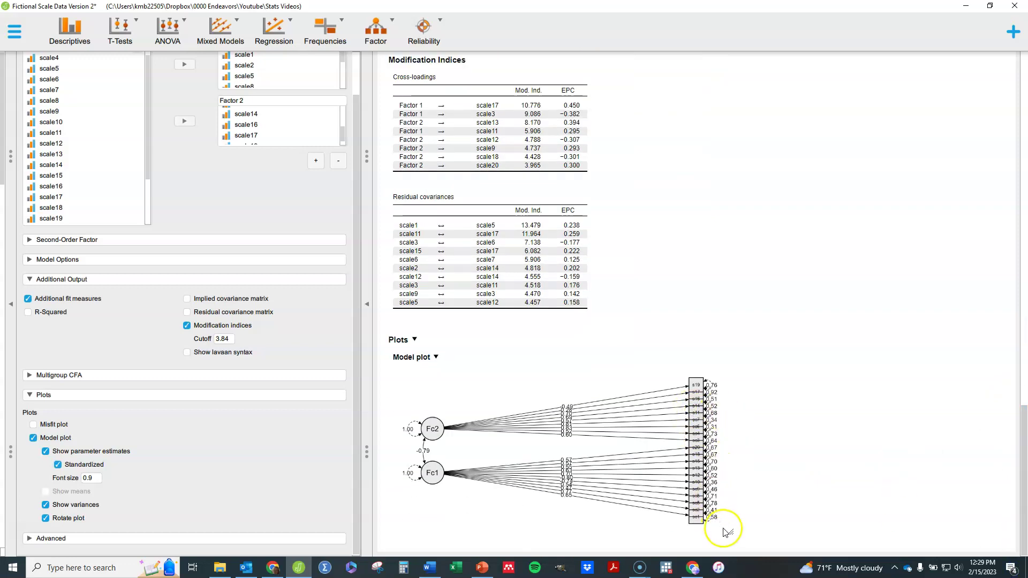
pyautogui.click(738, 542)
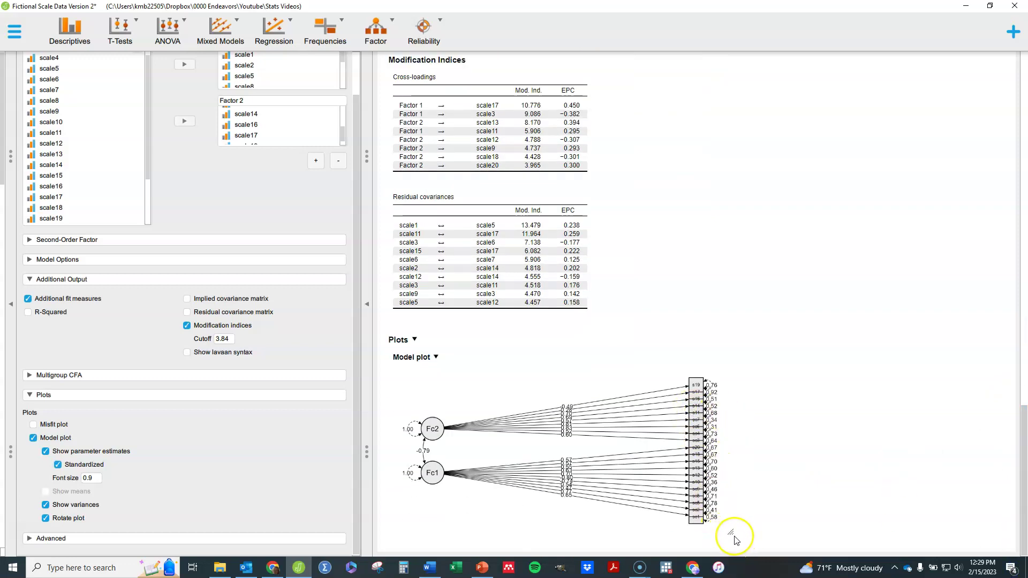
pyautogui.moveTo(730, 532); pyautogui.dragTo(759, 575)
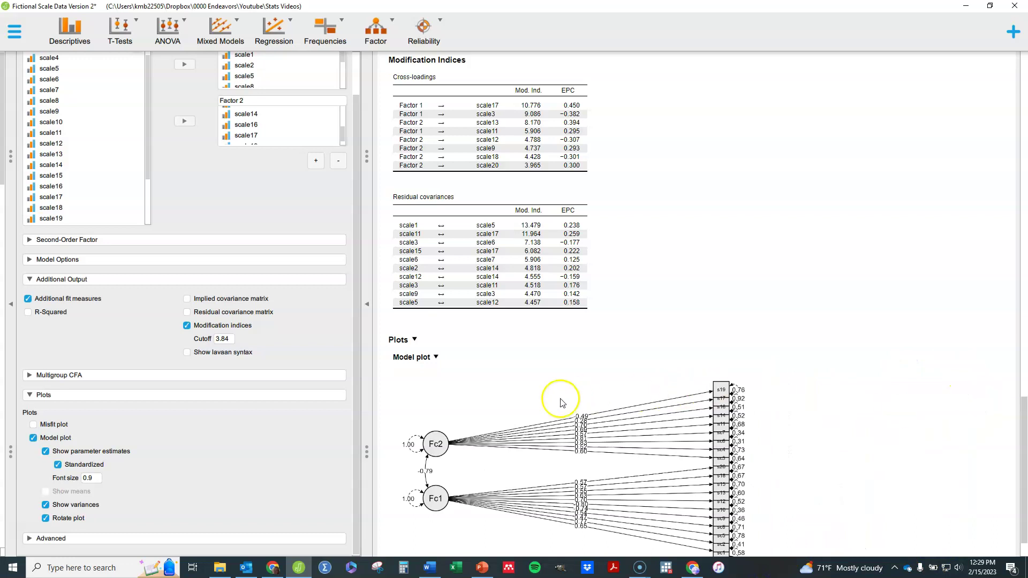
pyautogui.click(367, 304)
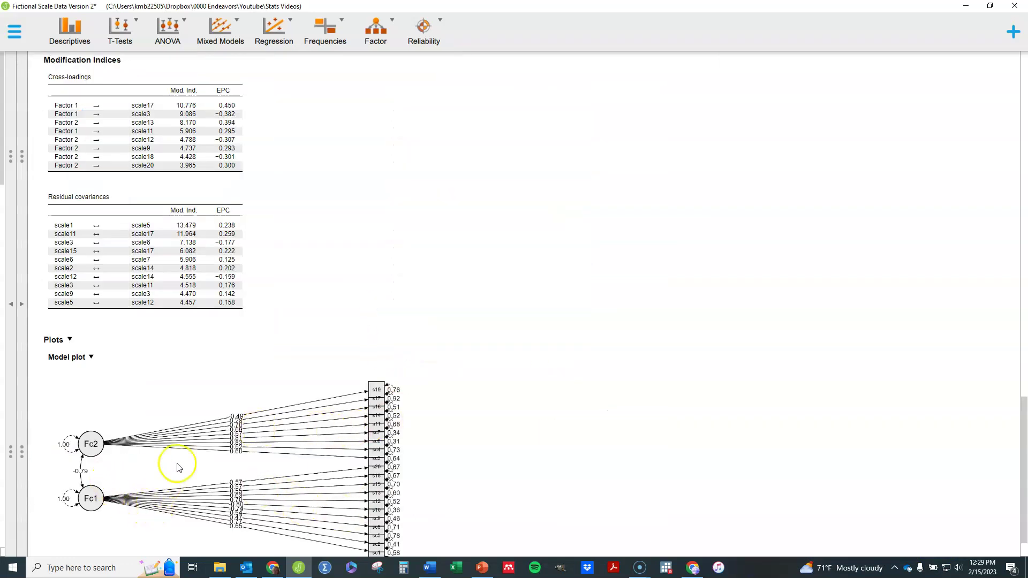
pyautogui.scroll(5, 1017, 444)
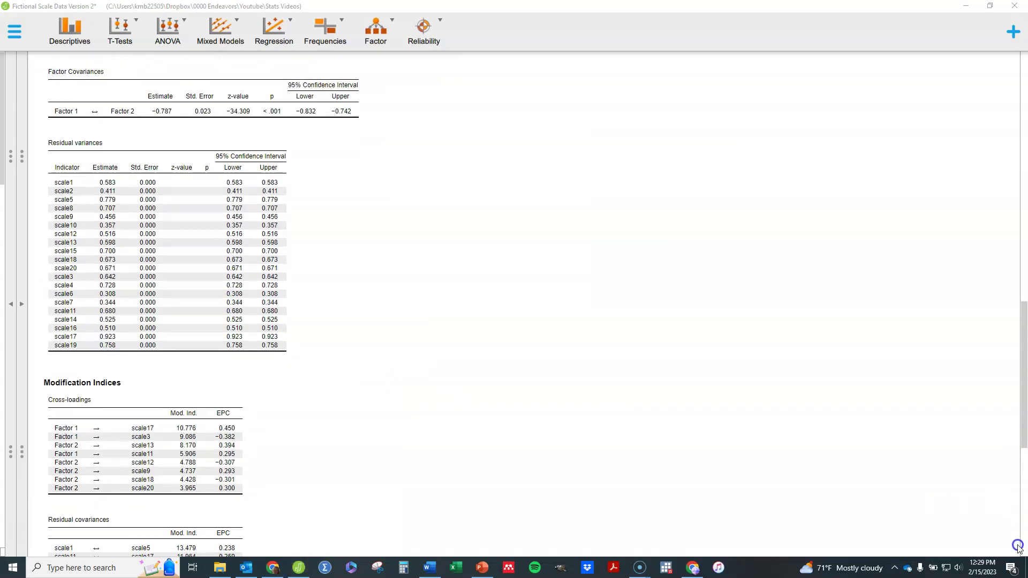
pyautogui.scroll(-5, 1024, 438)
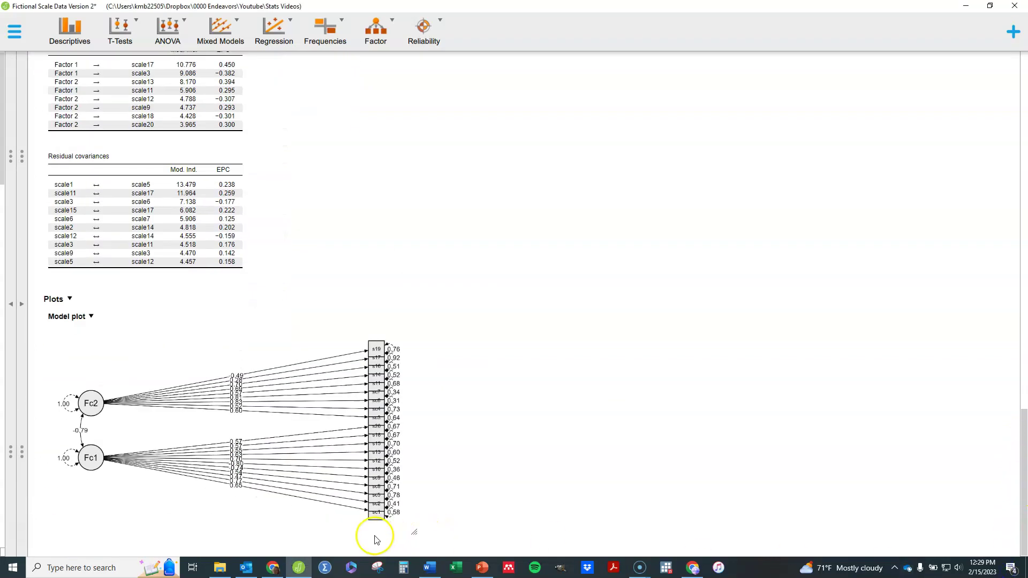
# Resize the model plot further, making it wider and taller to spread out the indicators and loadings.
pyautogui.moveTo(415, 533); pyautogui.dragTo(466, 567)
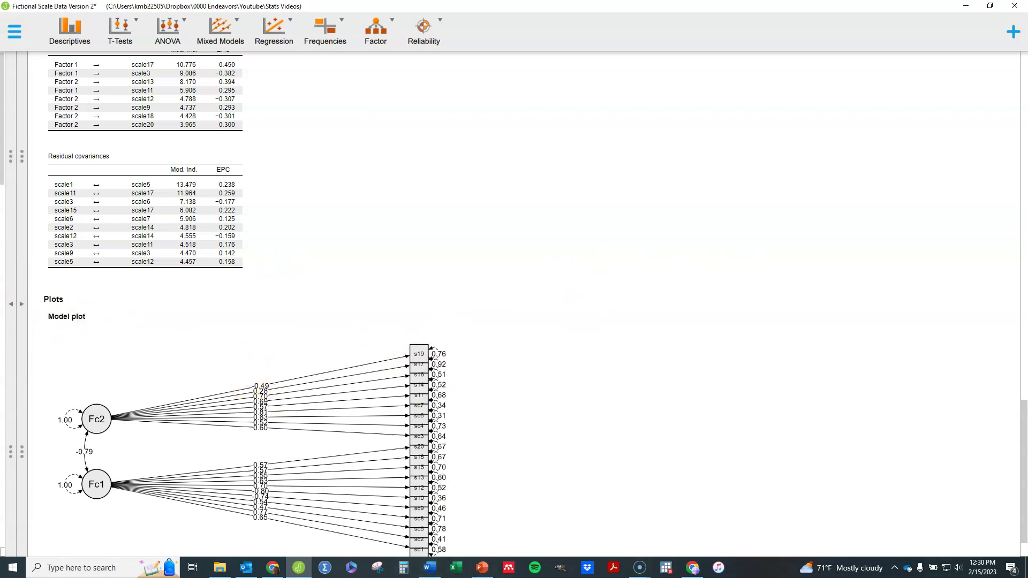
pyautogui.scroll(7, 1003, 436)
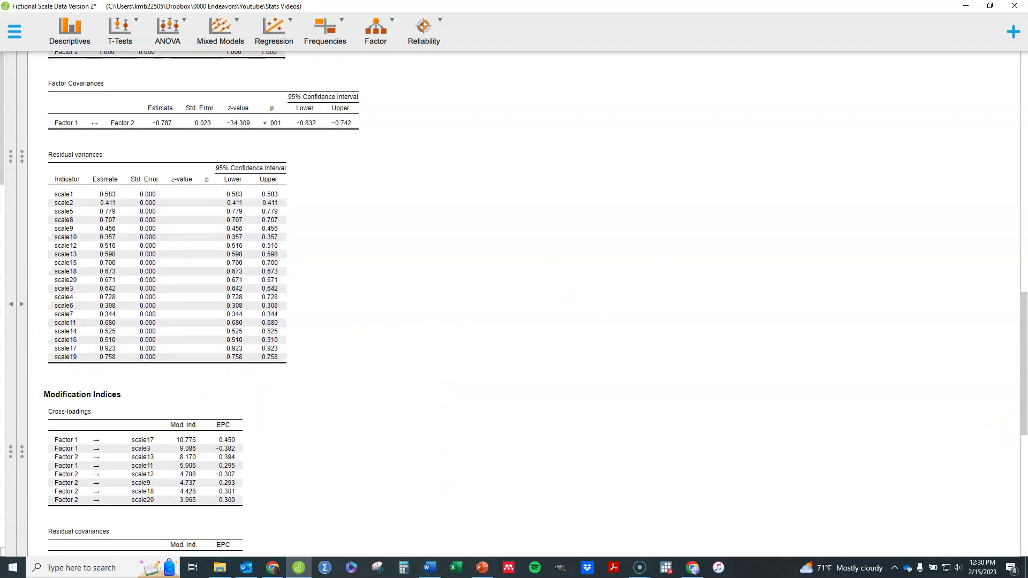
pyautogui.scroll(-8, 1010, 413)
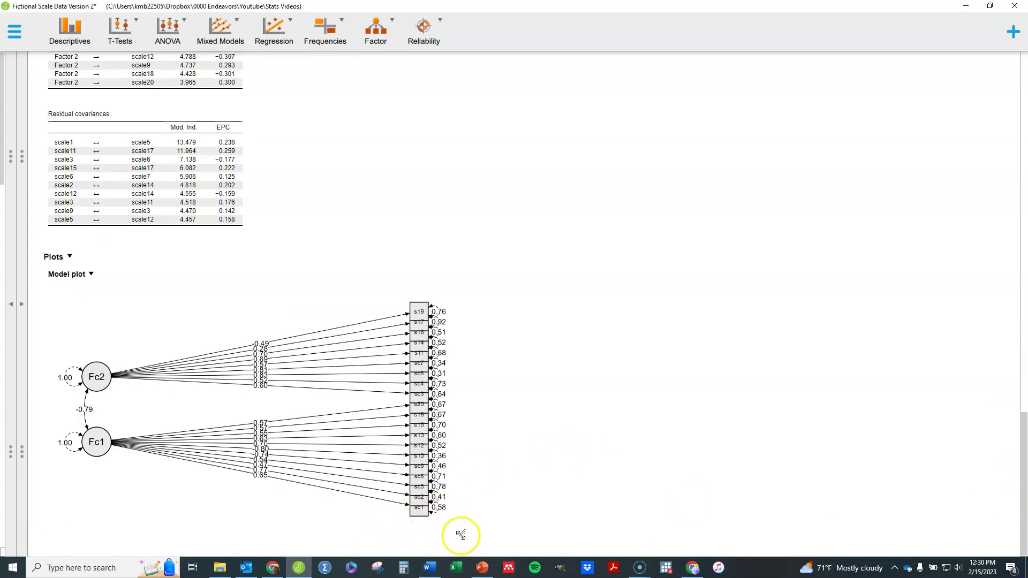
pyautogui.moveTo(464, 552); pyautogui.dragTo(456, 568)
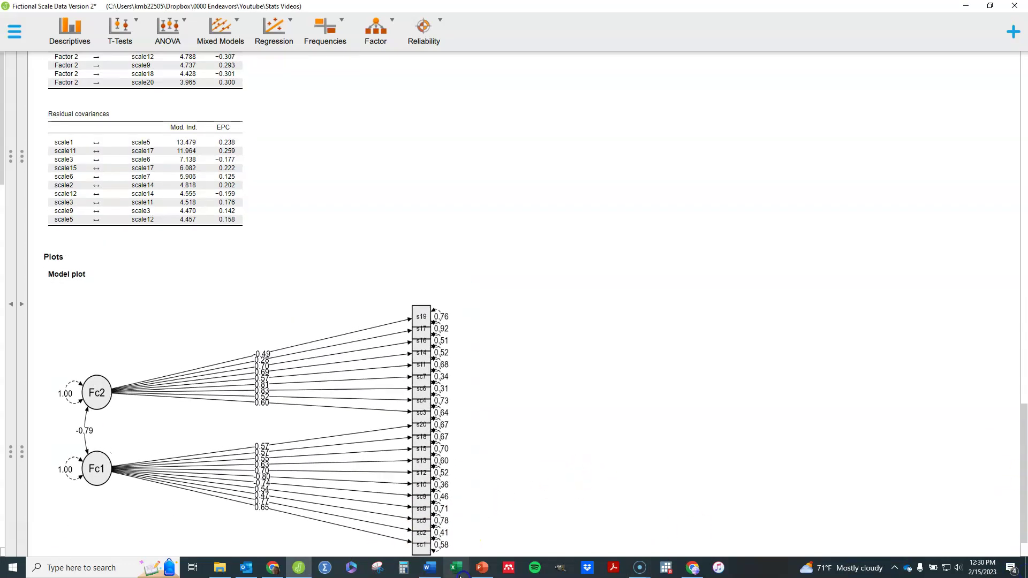
pyautogui.scroll(6, 1012, 416)
pyautogui.scroll(-7, 1014, 413)
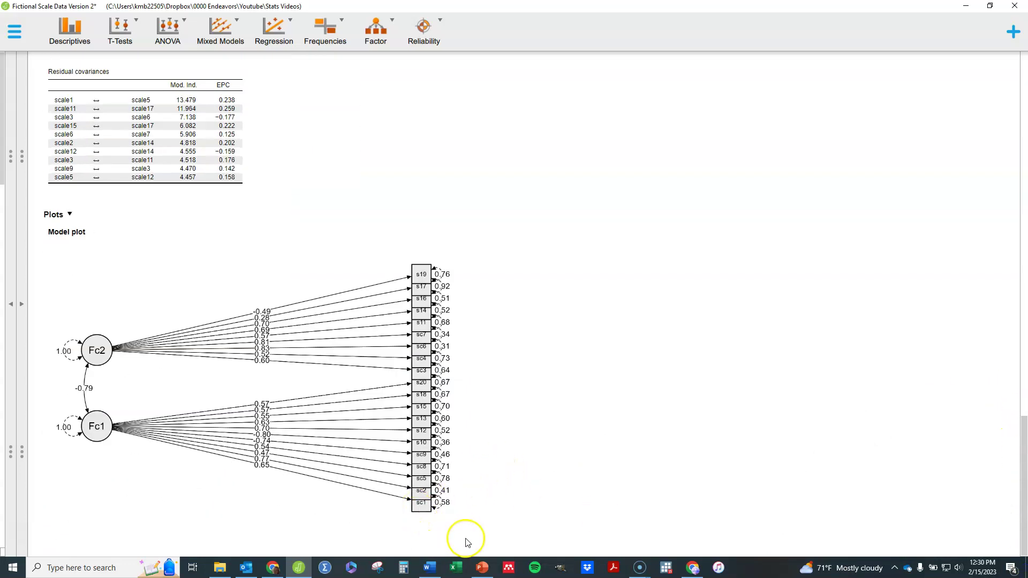
# Make the model plot slightly taller and bring the analysis settings back beside the results.
pyautogui.moveTo(466, 533); pyautogui.dragTo(458, 566)
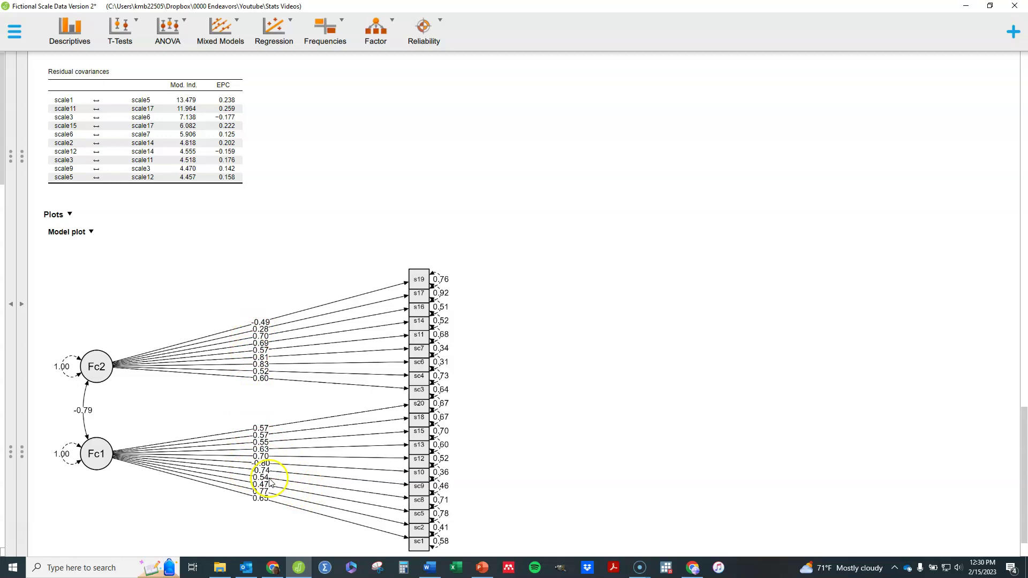
pyautogui.click(22, 306)
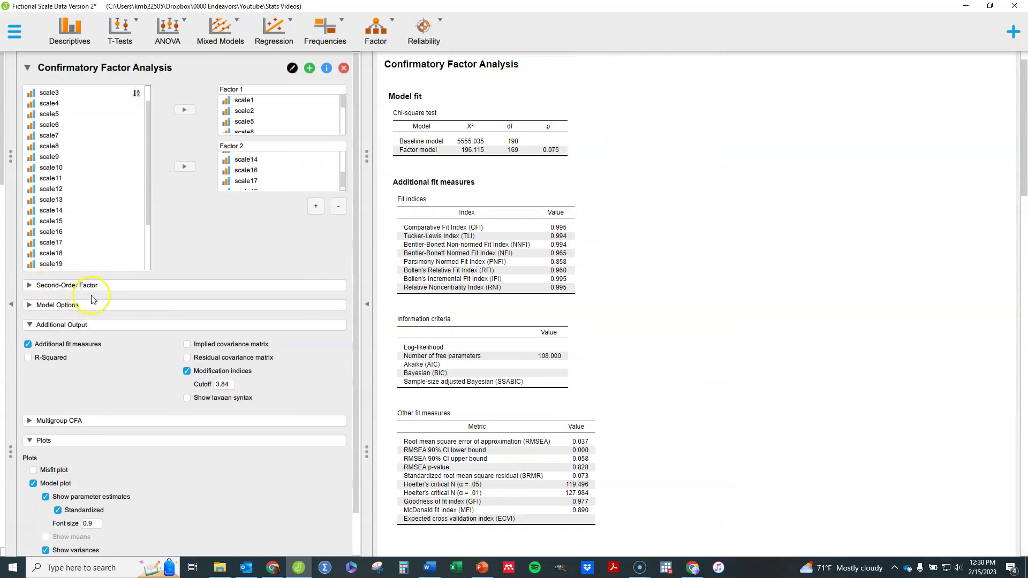
# Collapse the plot and additional output settings and expand the advanced settings of the factor analysis.
pyautogui.moveTo(357, 328); pyautogui.dragTo(339, 467)
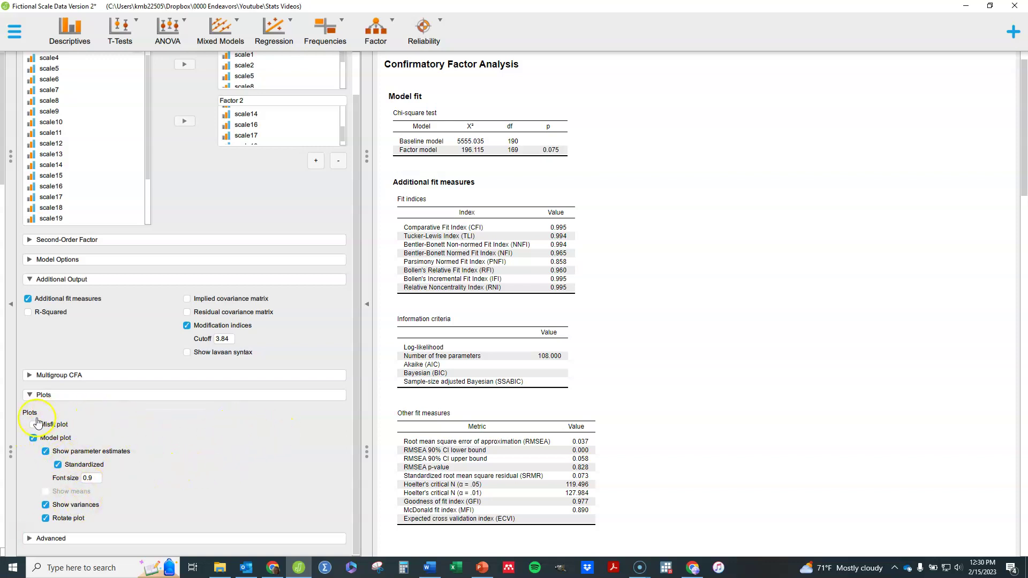
pyautogui.click(30, 396)
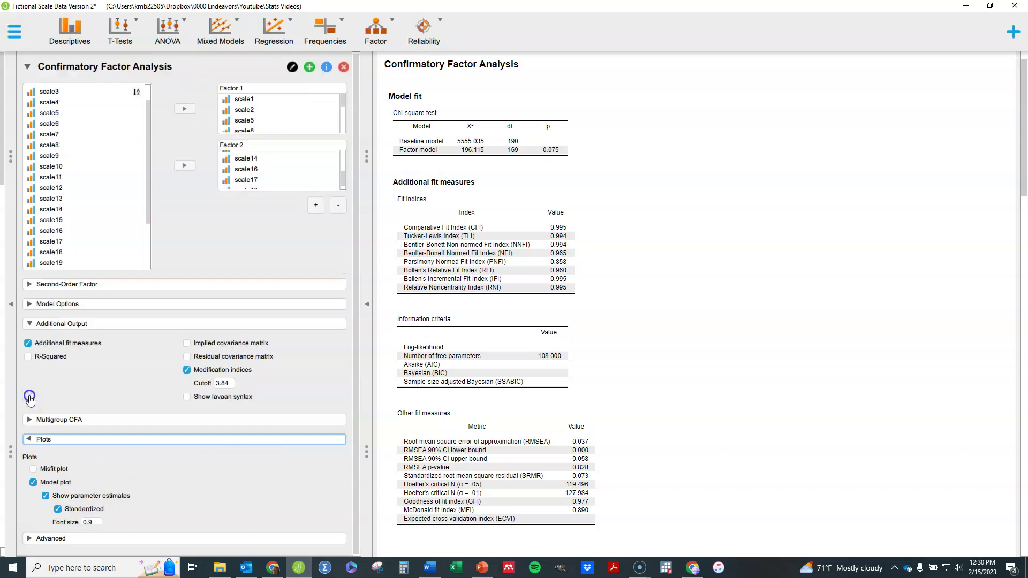
pyautogui.click(29, 325)
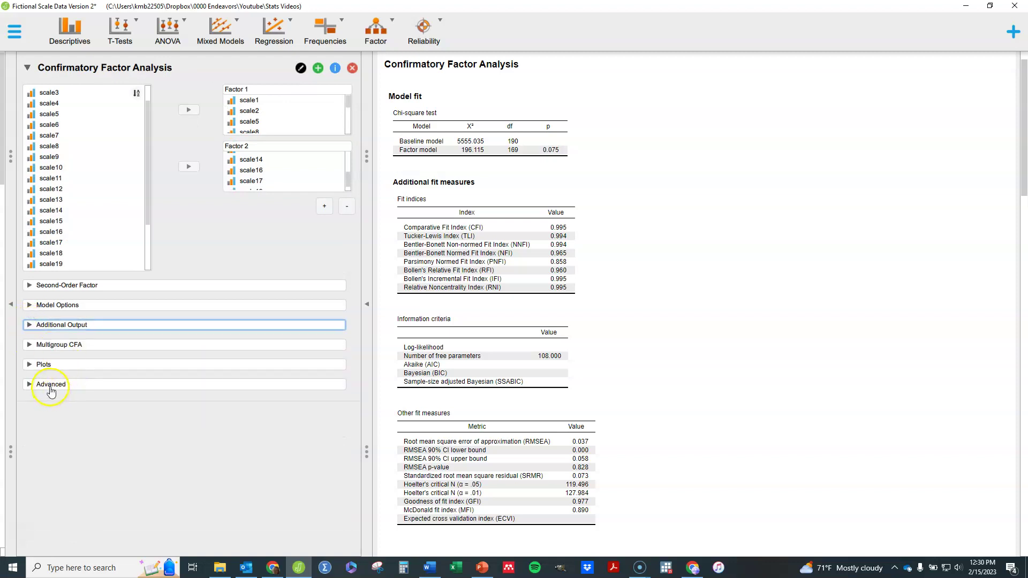
pyautogui.click(50, 386)
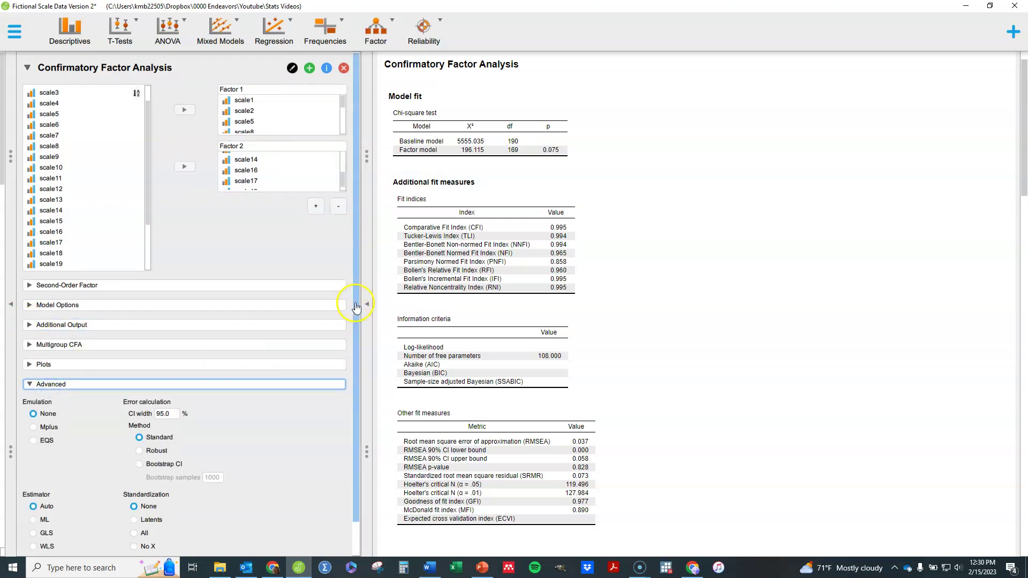
# Review the advanced estimation options, try the ULS estimator, and set the estimator to DWLS.
pyautogui.scroll(-1, 348, 342)
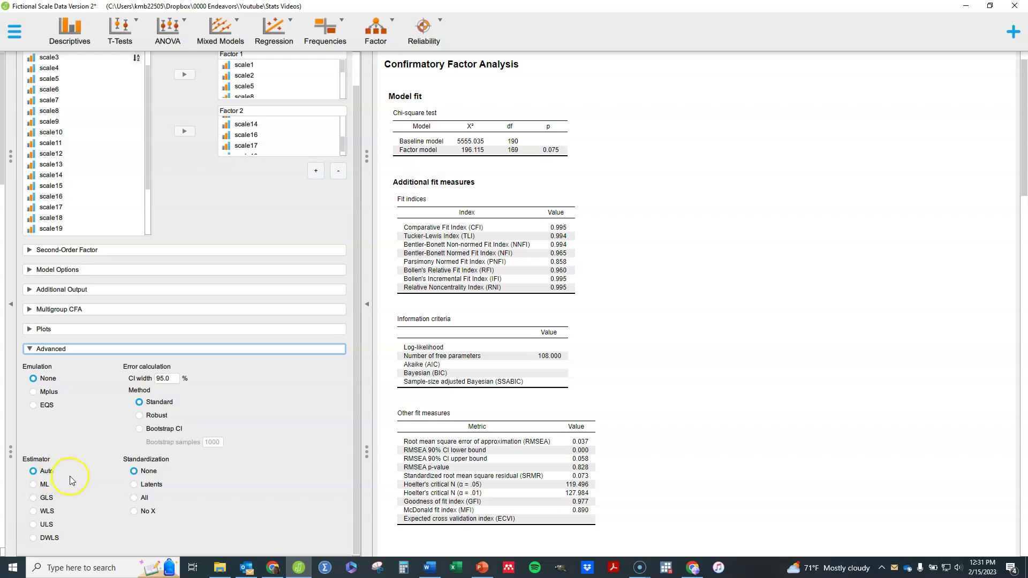
pyautogui.scroll(-1, 807, 362)
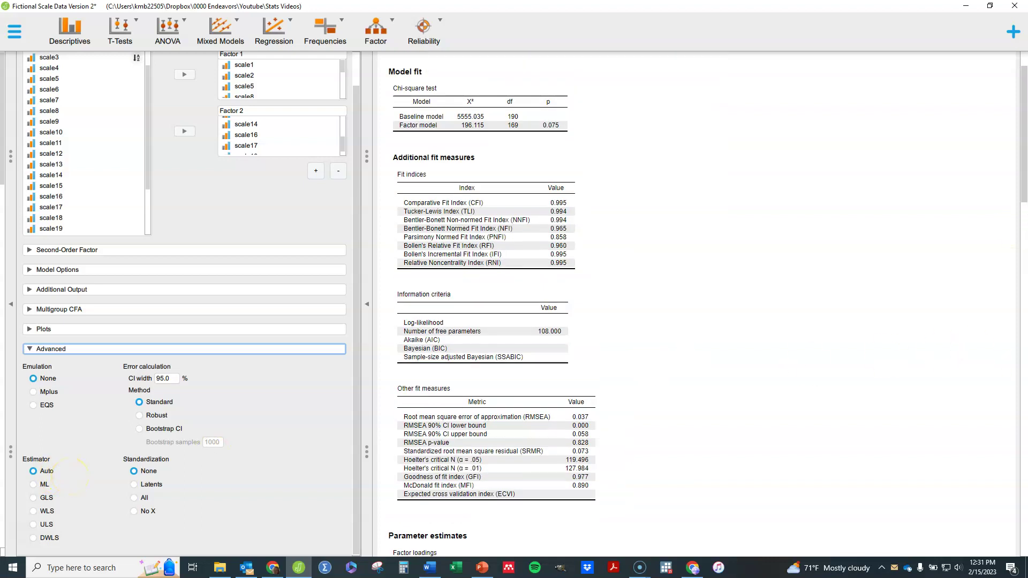
pyautogui.moveTo(1022, 177); pyautogui.dragTo(993, 183)
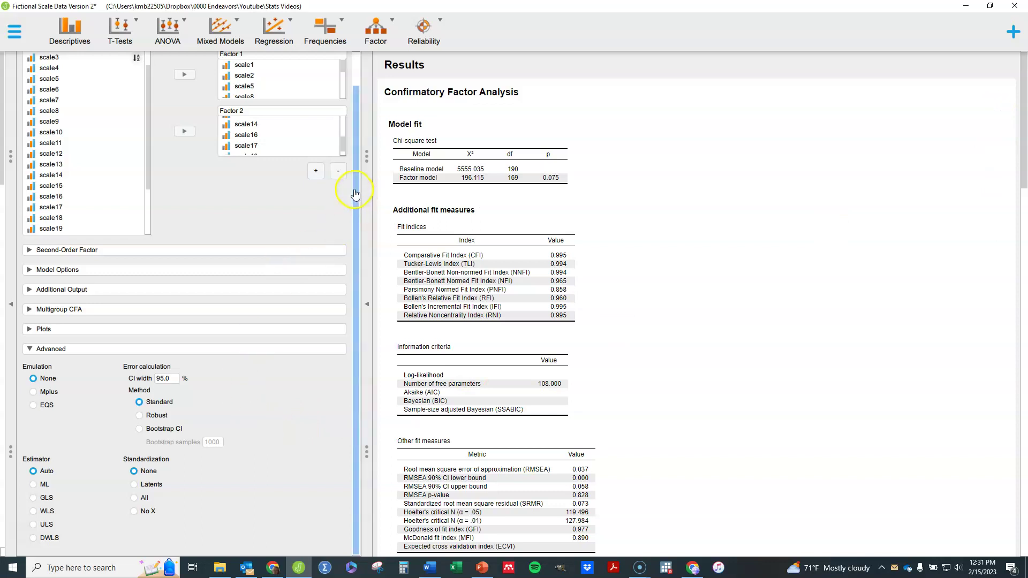
pyautogui.moveTo(354, 194); pyautogui.dragTo(360, 115)
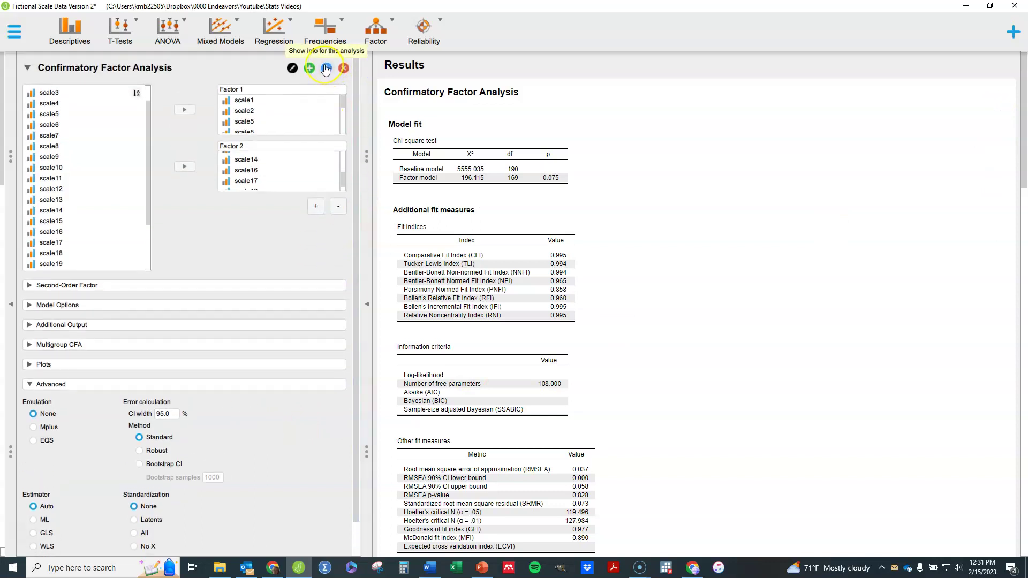
pyautogui.moveTo(355, 108); pyautogui.dragTo(347, 361)
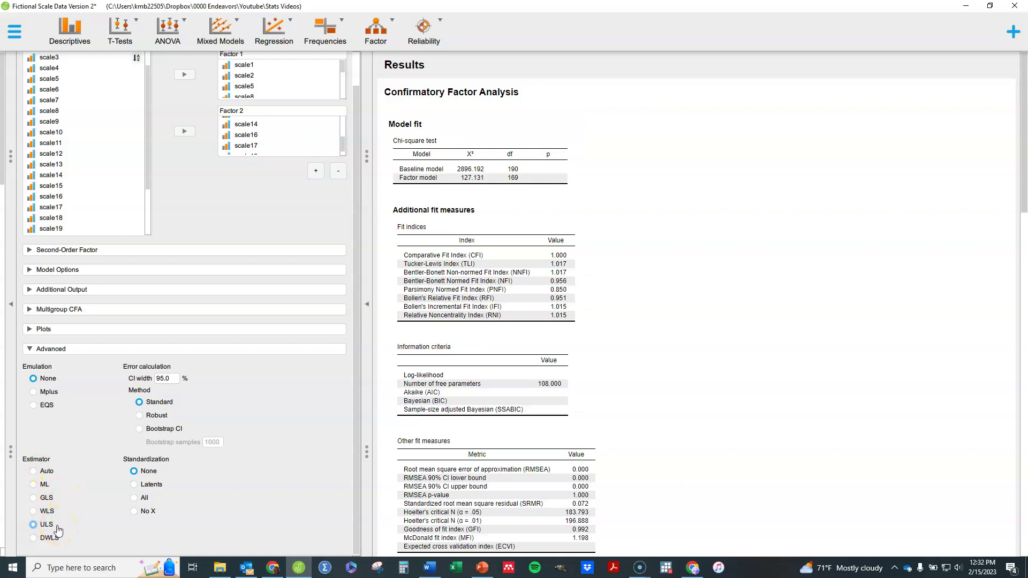
pyautogui.click(54, 542)
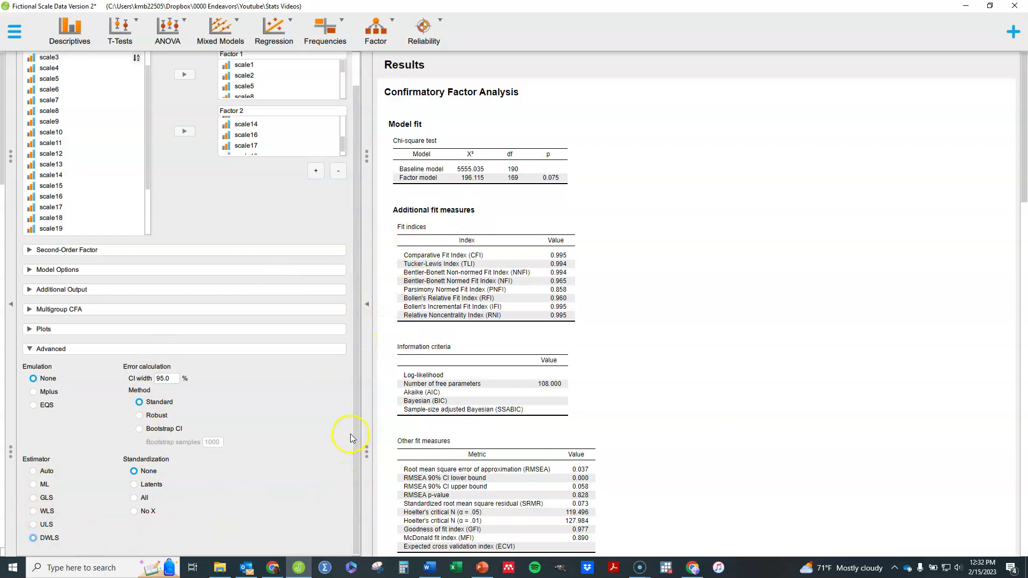
# In the data table, change the column type of all twenty items, scale1 through scale20, from ordinal to Scale.
pyautogui.click(10, 305)
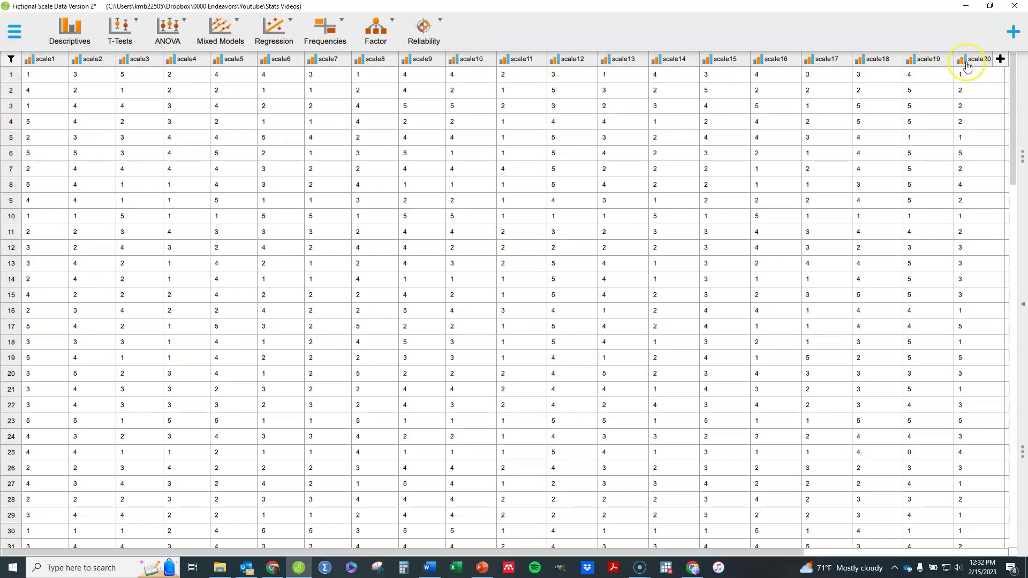
pyautogui.click(30, 64)
pyautogui.click(45, 76)
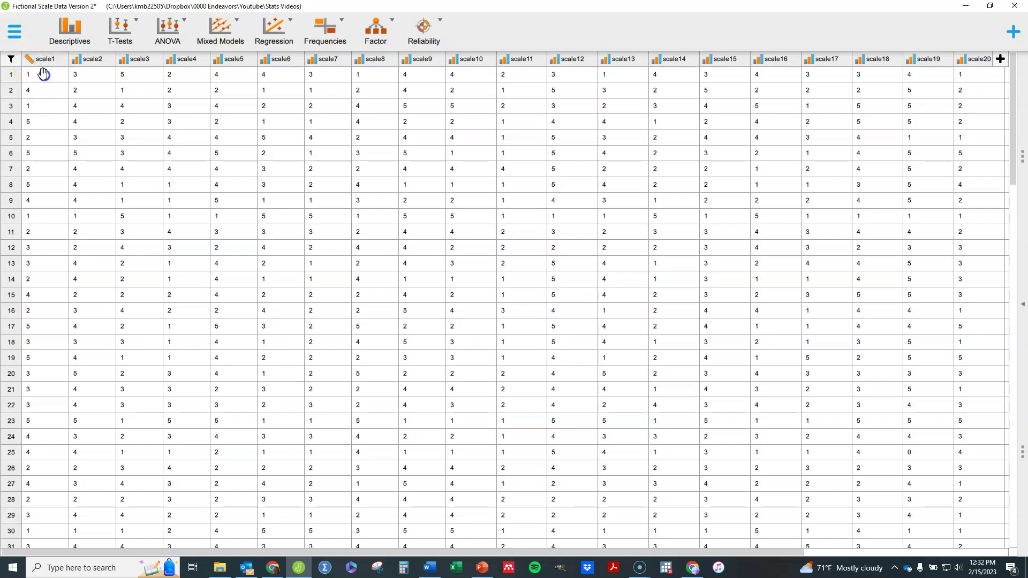
pyautogui.click(75, 65)
pyautogui.click(85, 75)
pyautogui.click(123, 64)
pyautogui.click(133, 75)
pyautogui.click(171, 64)
pyautogui.click(178, 76)
pyautogui.click(218, 63)
pyautogui.click(229, 77)
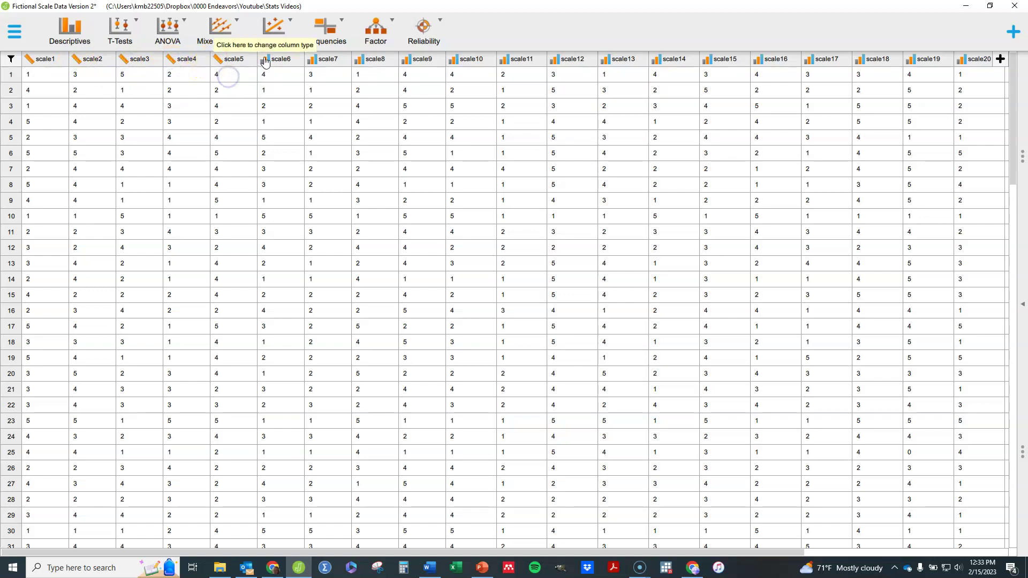
pyautogui.click(266, 61)
pyautogui.click(276, 75)
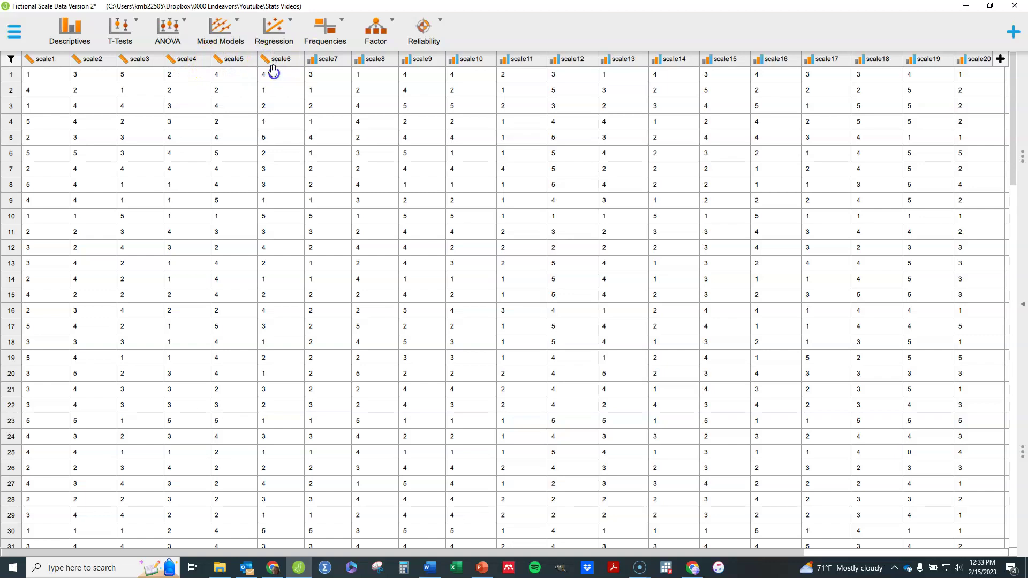
pyautogui.click(312, 59)
pyautogui.click(319, 74)
pyautogui.click(358, 60)
pyautogui.click(363, 76)
pyautogui.click(406, 60)
pyautogui.click(414, 75)
pyautogui.click(452, 60)
pyautogui.click(458, 75)
pyautogui.click(504, 60)
pyautogui.click(510, 75)
pyautogui.click(553, 64)
pyautogui.click(562, 75)
pyautogui.click(606, 64)
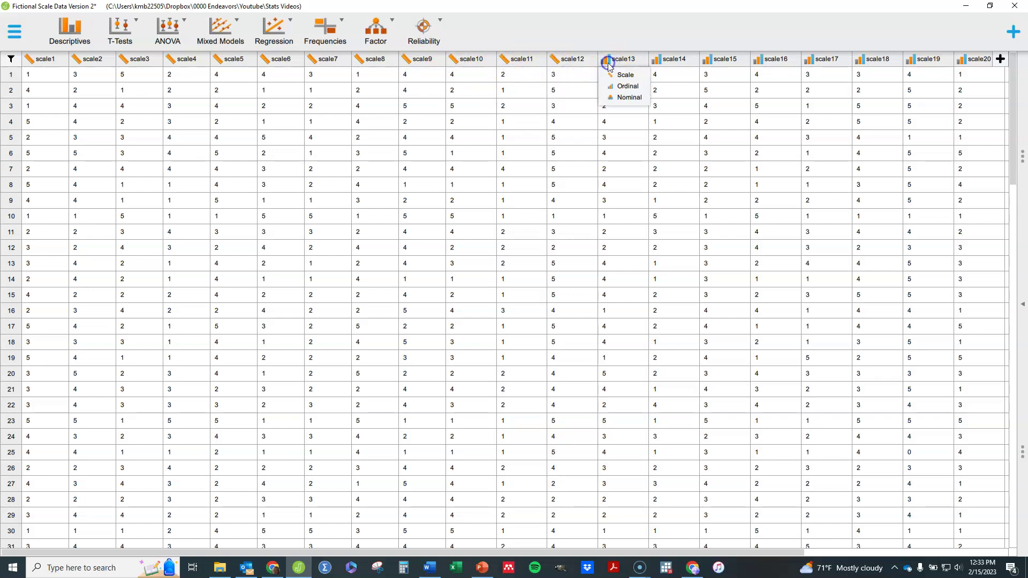
pyautogui.click(613, 74)
pyautogui.click(657, 64)
pyautogui.click(663, 75)
pyautogui.click(704, 64)
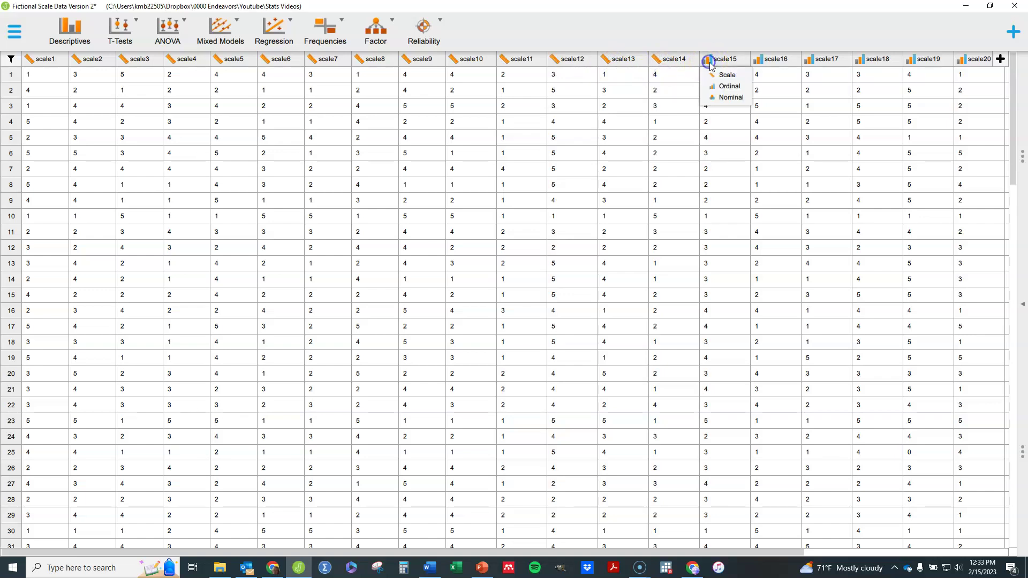
pyautogui.click(710, 74)
pyautogui.click(756, 64)
pyautogui.click(763, 75)
pyautogui.click(809, 63)
pyautogui.click(815, 74)
pyautogui.click(860, 62)
pyautogui.click(869, 75)
pyautogui.click(911, 64)
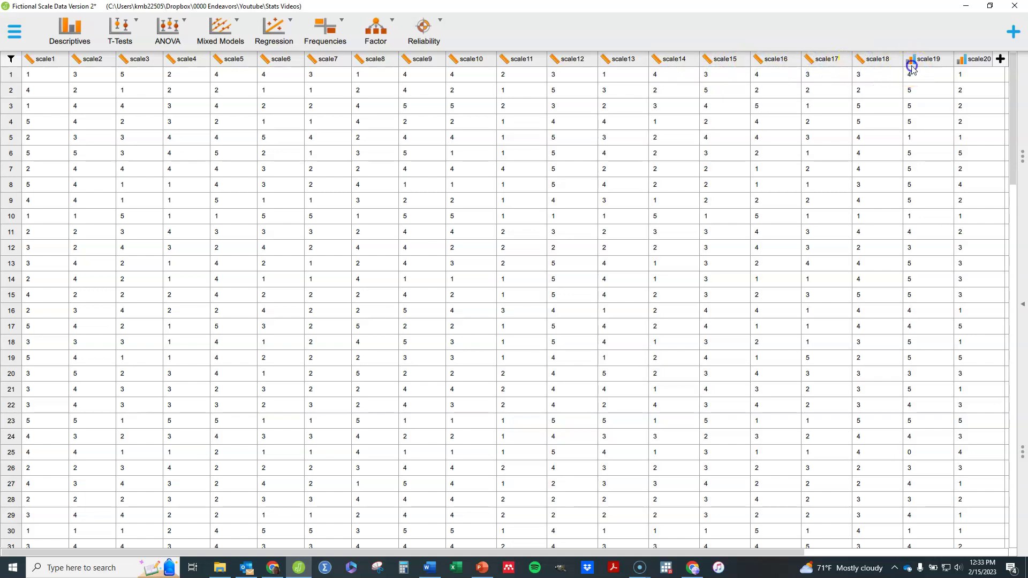
pyautogui.click(917, 75)
pyautogui.click(960, 66)
pyautogui.click(967, 74)
# Return to the factor analysis, refit the model with the ML estimator, and collapse the advanced settings.
pyautogui.click(1022, 304)
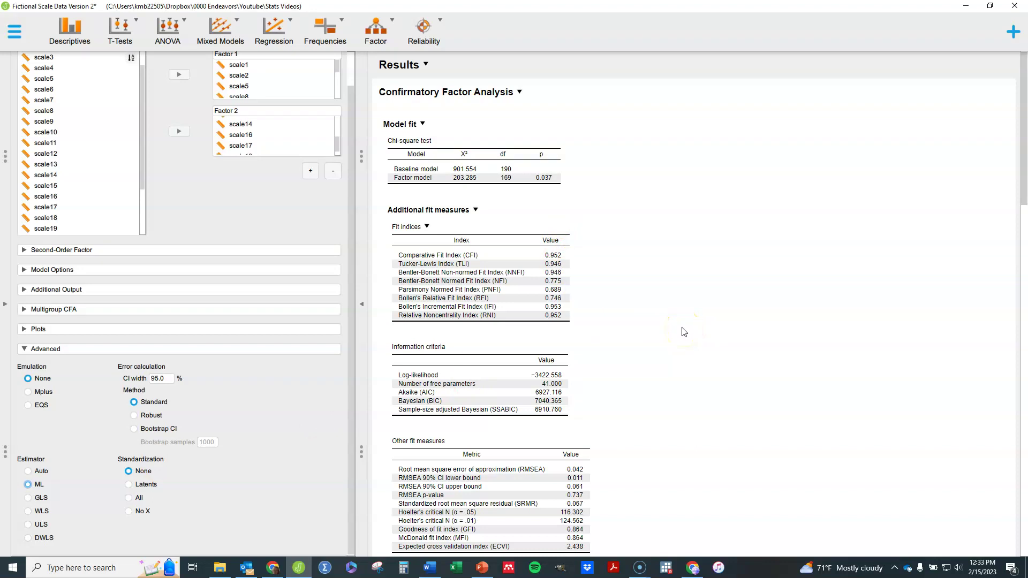
pyautogui.click(659, 334)
pyautogui.click(25, 349)
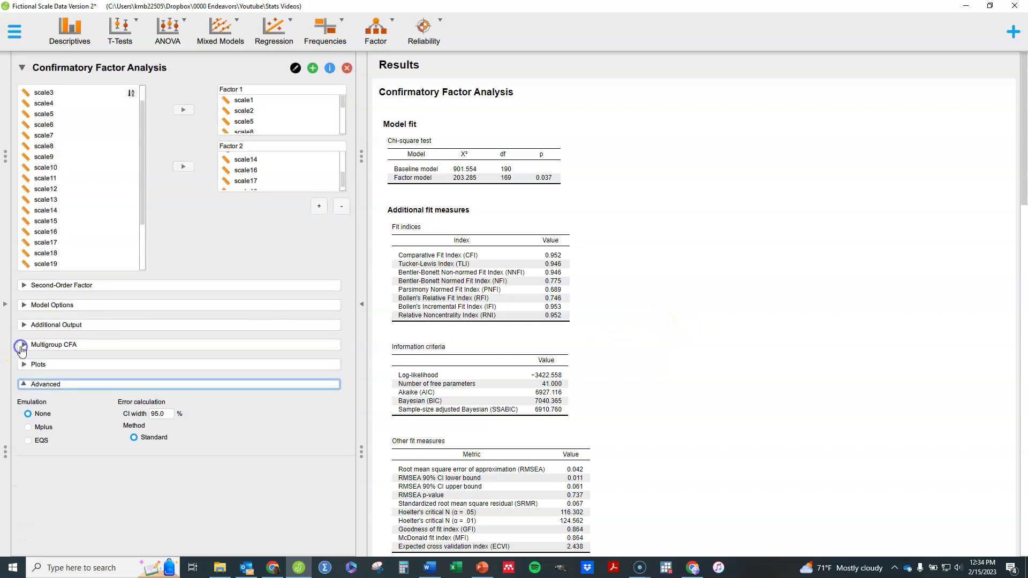